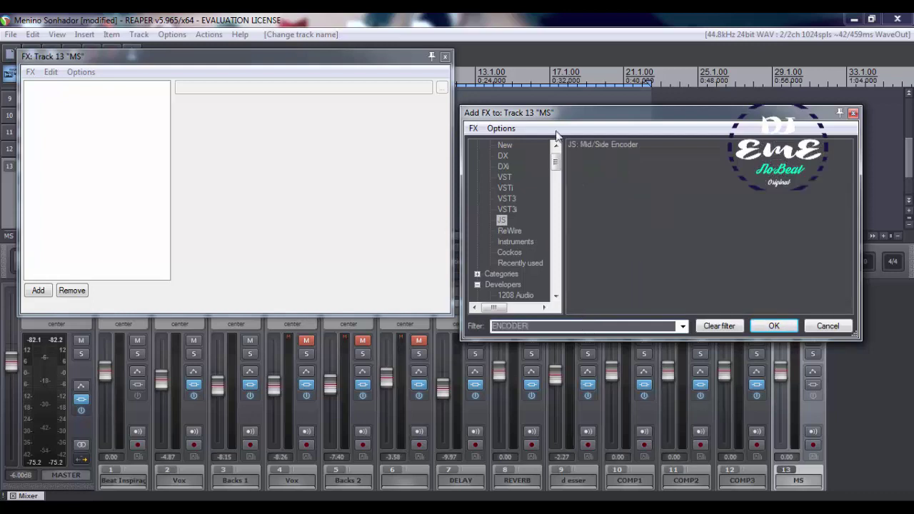
- Add the JS Mid/Side Encoder and the JS Mid/Side Decoder to the MS track's effect chain
{"action": "double_click", "coordinate": [616, 144]}
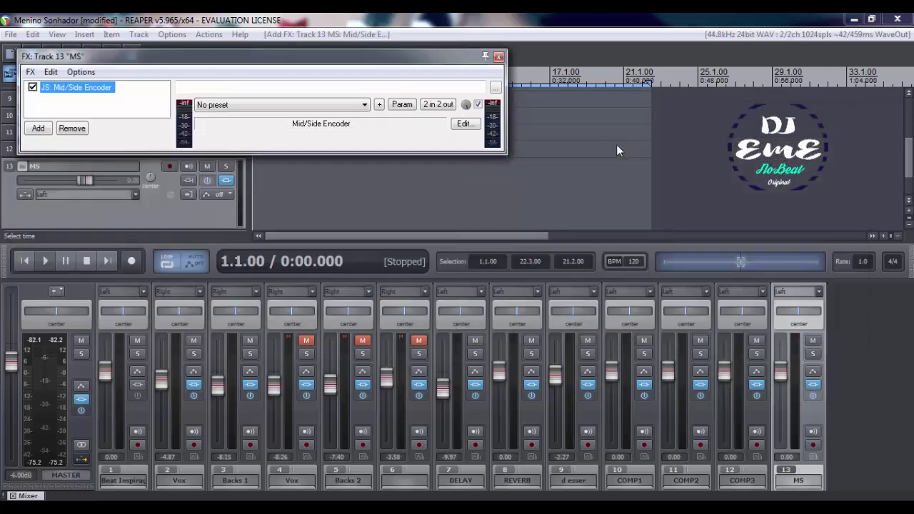
{"action": "left_click", "coordinate": [38, 127]}
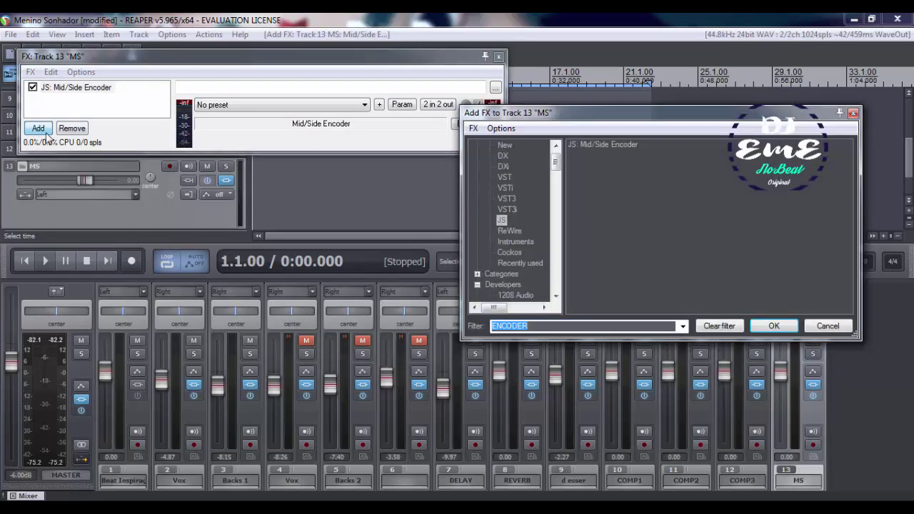
{"action": "type", "text": "DE"}
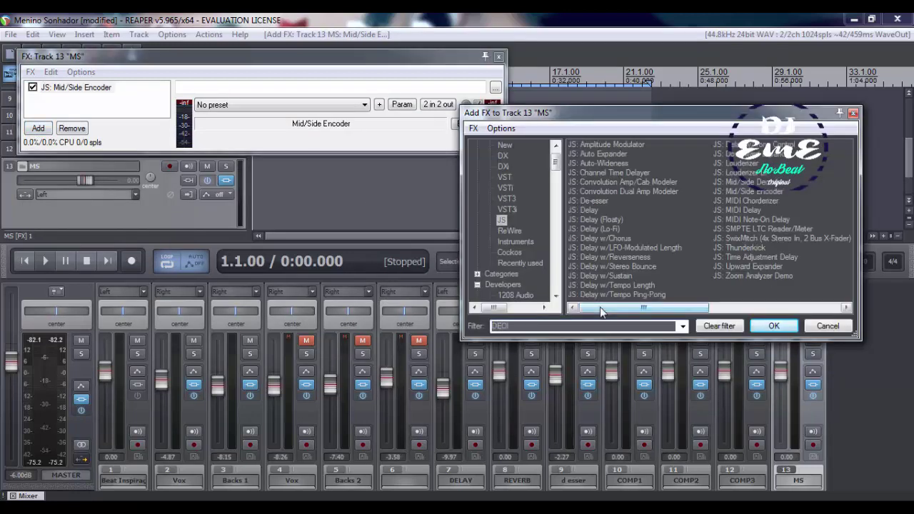
{"action": "type", "text": "COD"}
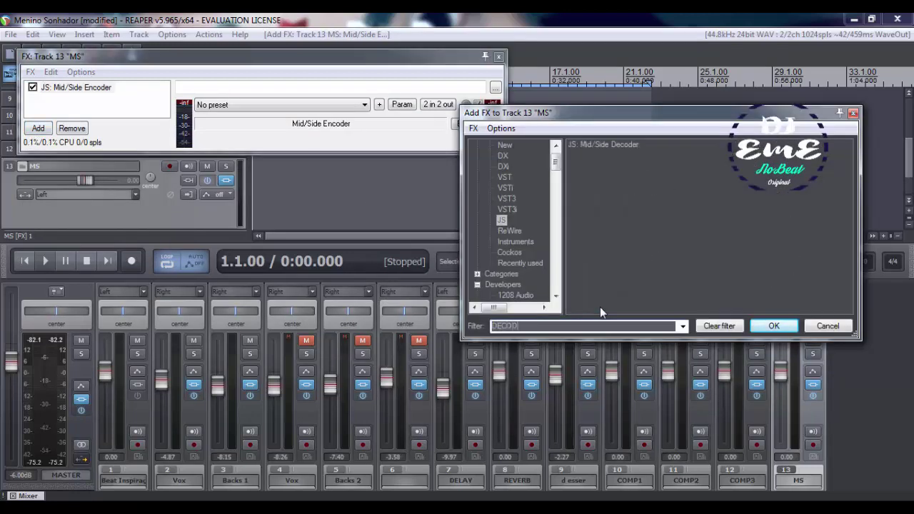
{"action": "type", "text": "EE"}
{"action": "double_click", "coordinate": [620, 145]}
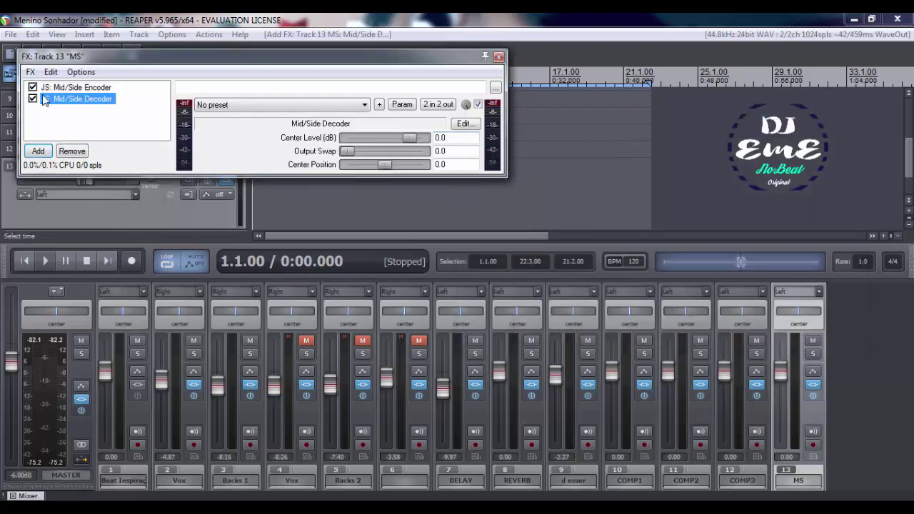
- Add two Cockos ReaEQ instances to the MS track and move the Mid/Side Decoder to the end of the chain
{"action": "left_click", "coordinate": [38, 150]}
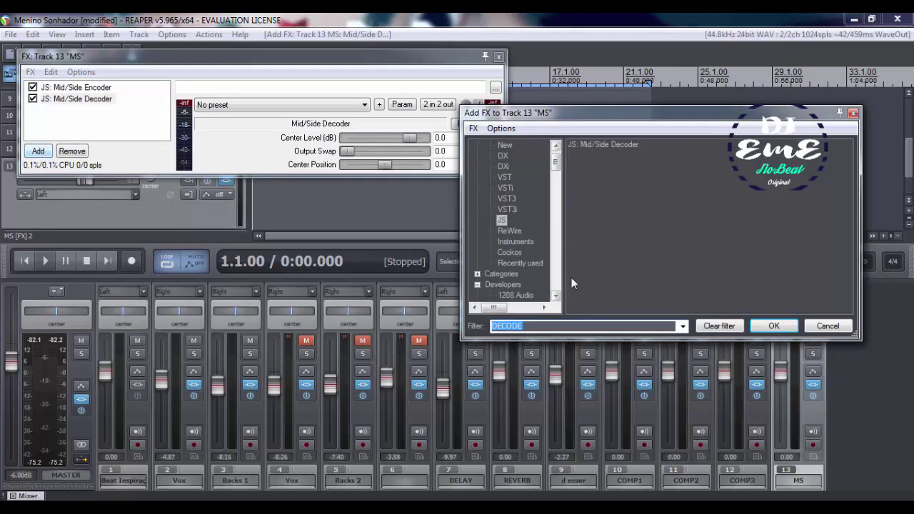
{"action": "key", "text": "BackSpace"}
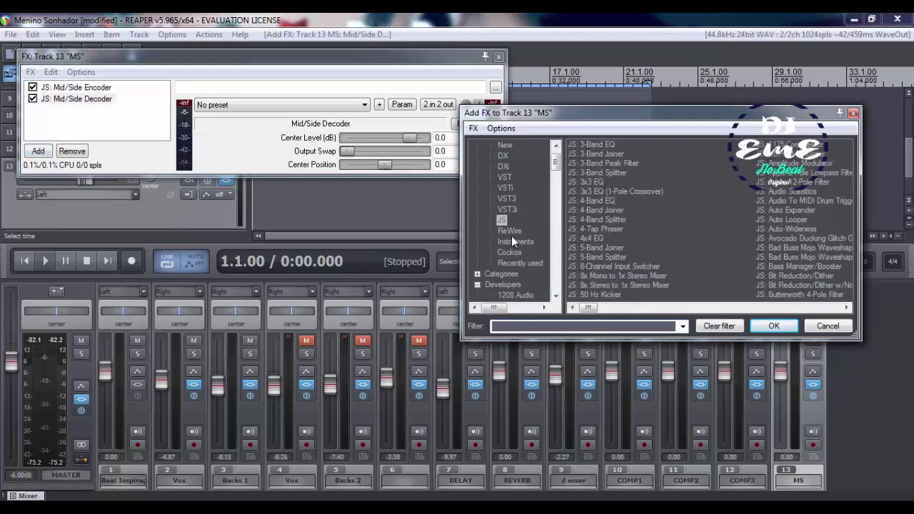
{"action": "left_click", "coordinate": [509, 253]}
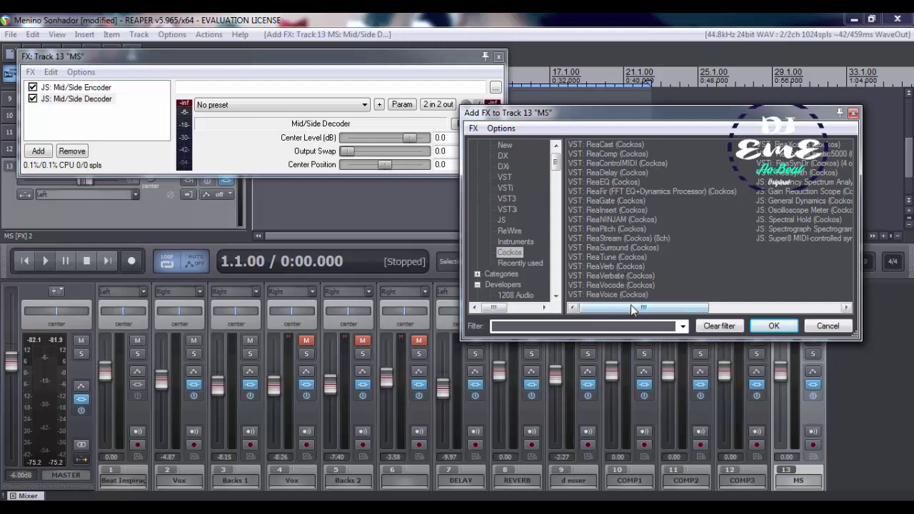
{"action": "double_click", "coordinate": [615, 182]}
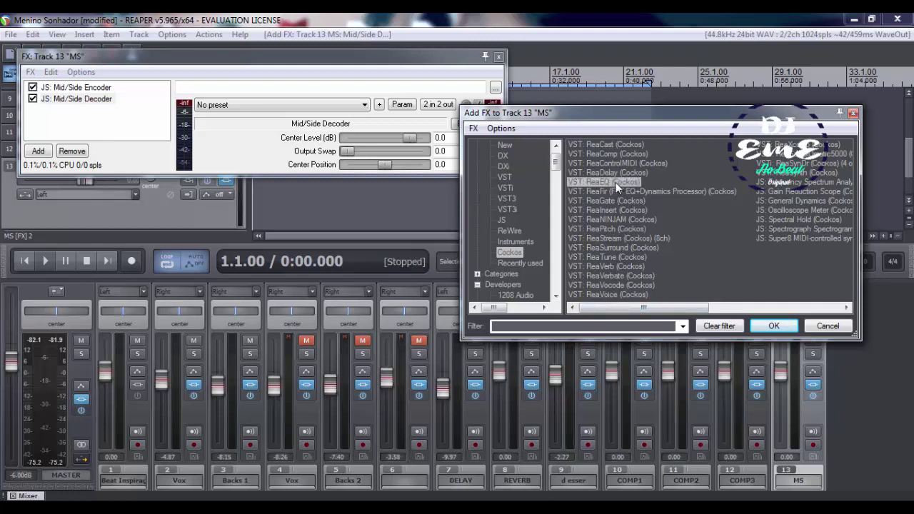
{"action": "left_click", "coordinate": [38, 329]}
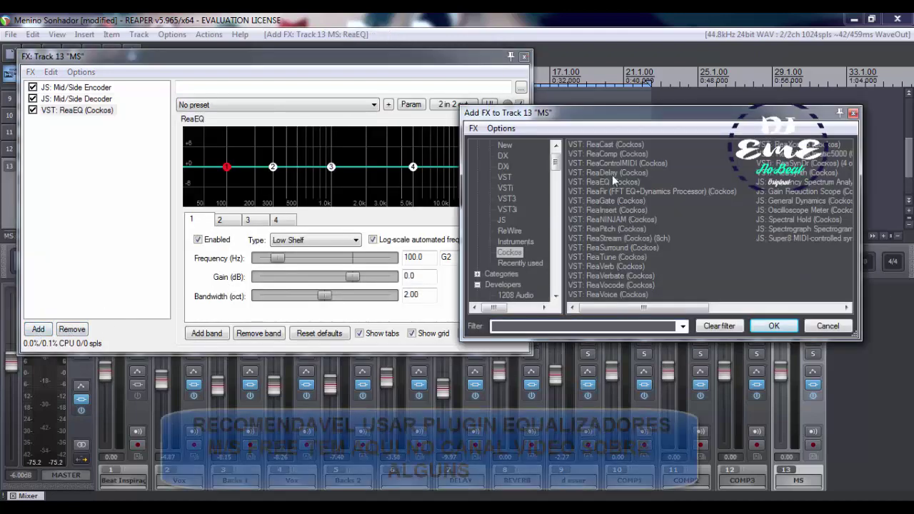
{"action": "double_click", "coordinate": [618, 182]}
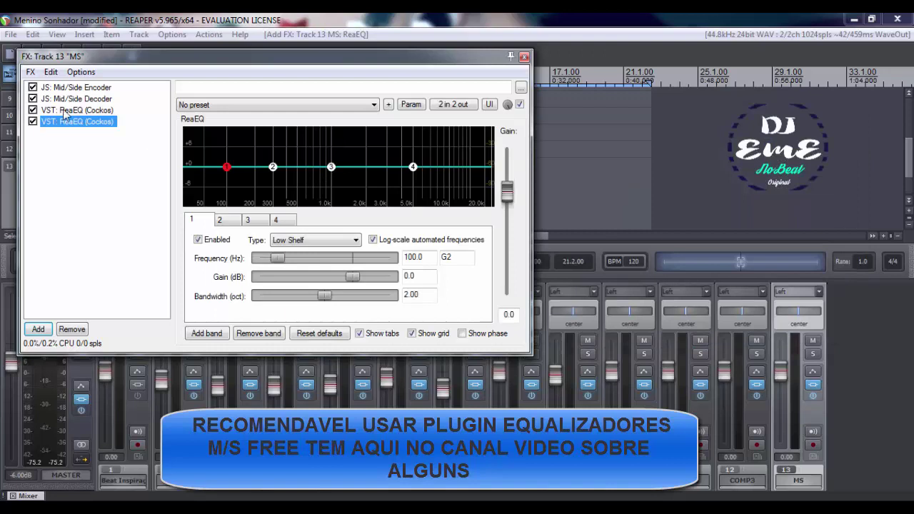
{"action": "left_click_drag", "start_coordinate": [75, 101], "coordinate": [74, 135]}
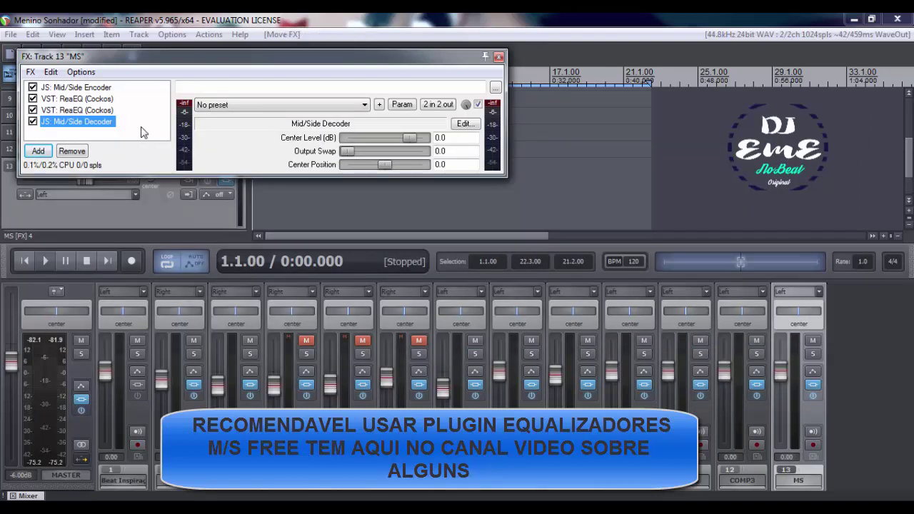
- Reassign the Mid/Side Decoder's mid input and left output pins to channel 2 instead of channel 1
{"action": "left_click", "coordinate": [437, 104]}
{"action": "left_click", "coordinate": [480, 187]}
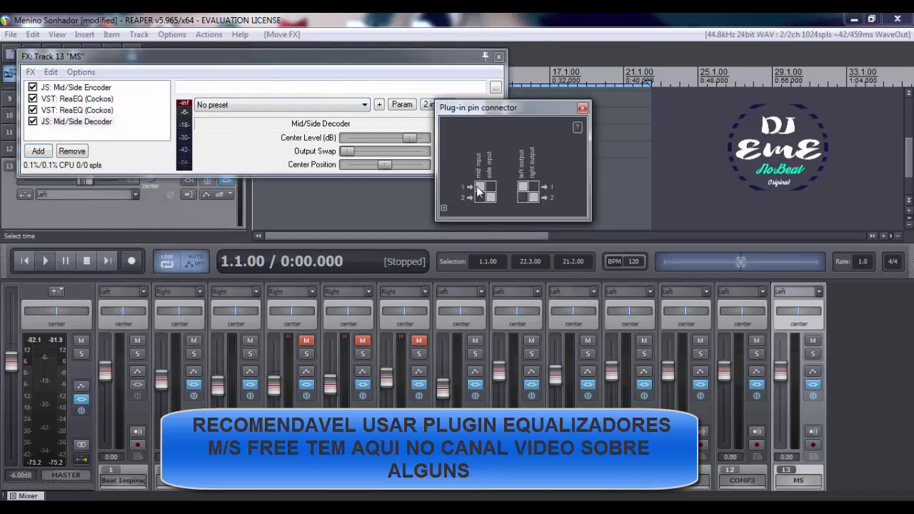
{"action": "left_click", "coordinate": [523, 188]}
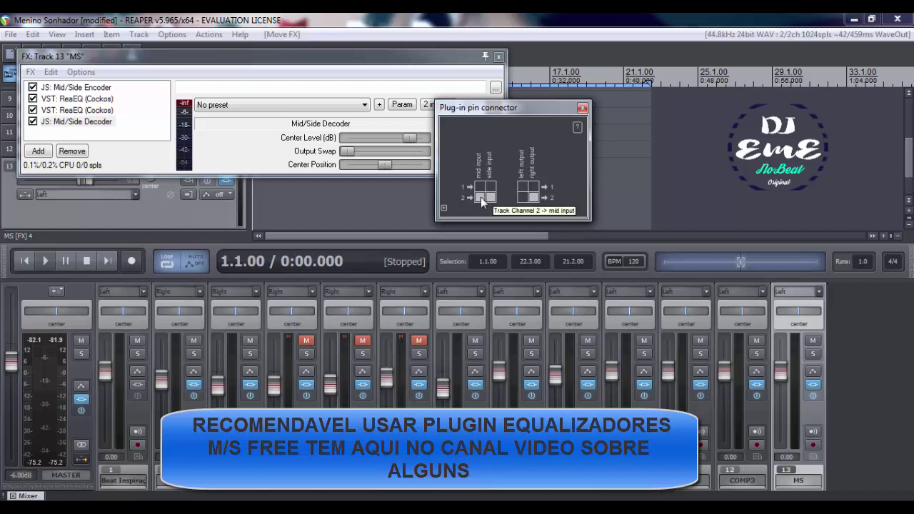
{"action": "left_click", "coordinate": [480, 197]}
{"action": "left_click", "coordinate": [520, 197]}
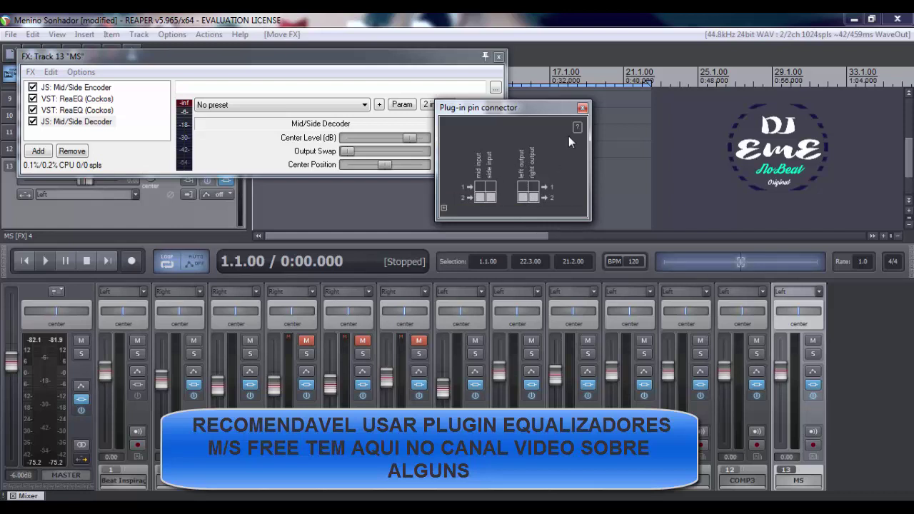
{"action": "left_click", "coordinate": [582, 109]}
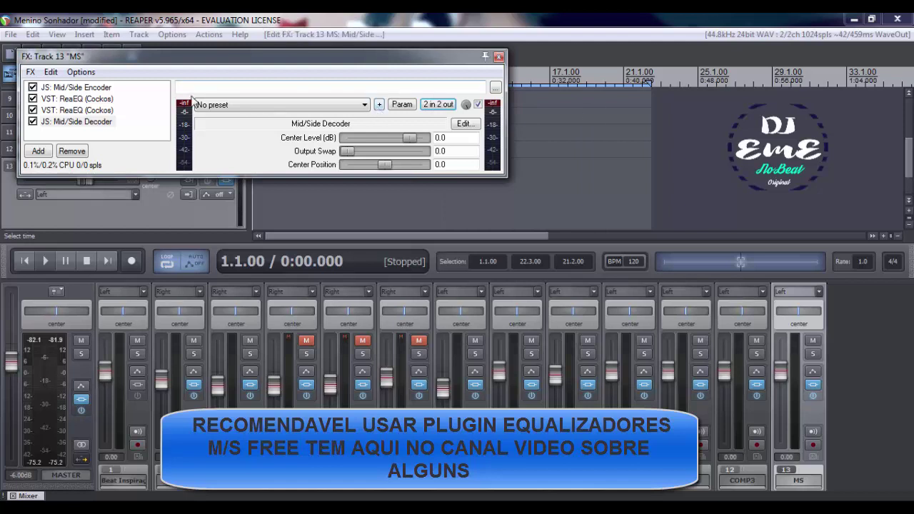
- Reassign the Mid/Side Encoder's right input and side output pins to channel 1
{"action": "left_click", "coordinate": [97, 89]}
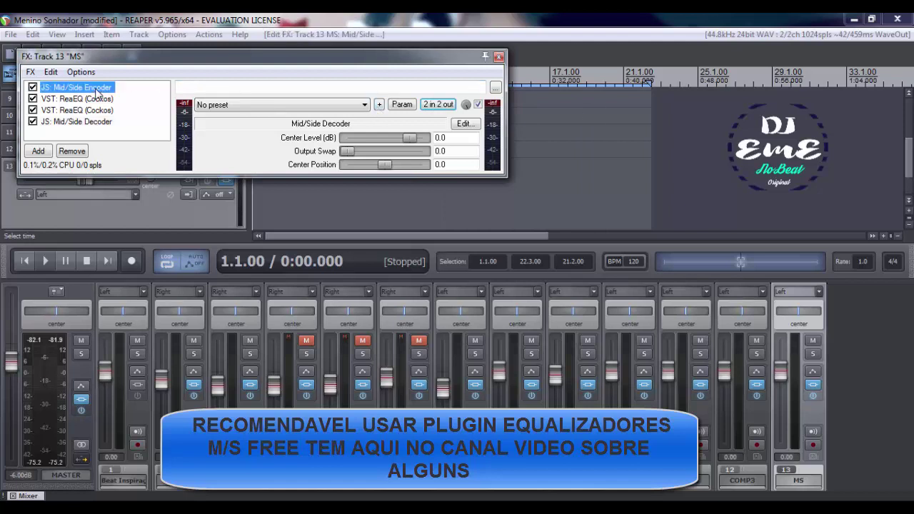
{"action": "left_click", "coordinate": [439, 105]}
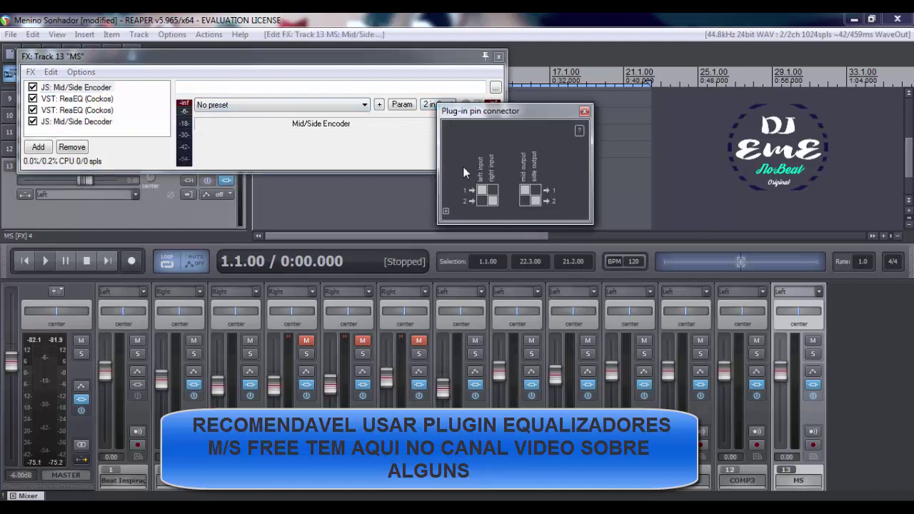
{"action": "left_click", "coordinate": [490, 199]}
{"action": "left_click", "coordinate": [492, 190]}
{"action": "left_click", "coordinate": [535, 190]}
{"action": "left_click", "coordinate": [584, 112]}
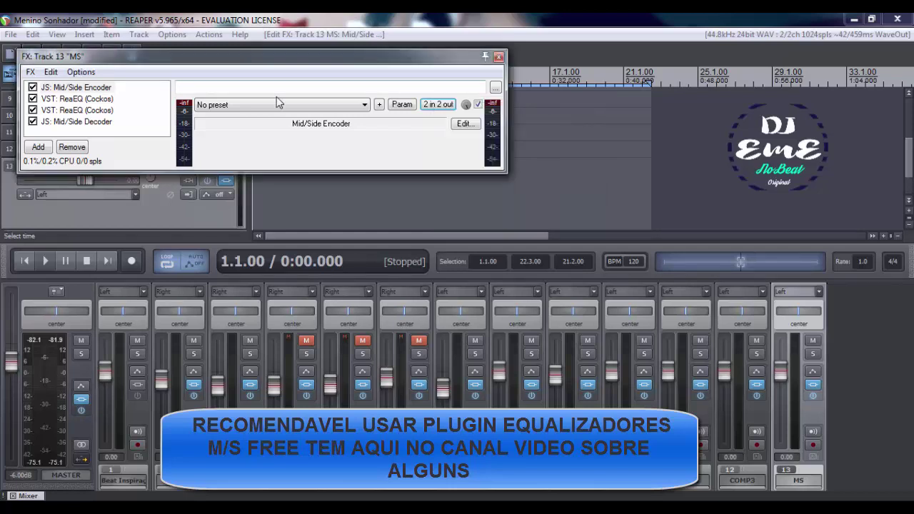
- Reassign the first ReaEQ's VST In 1 and VST Out 1 pins to channel 2
{"action": "left_click", "coordinate": [75, 99]}
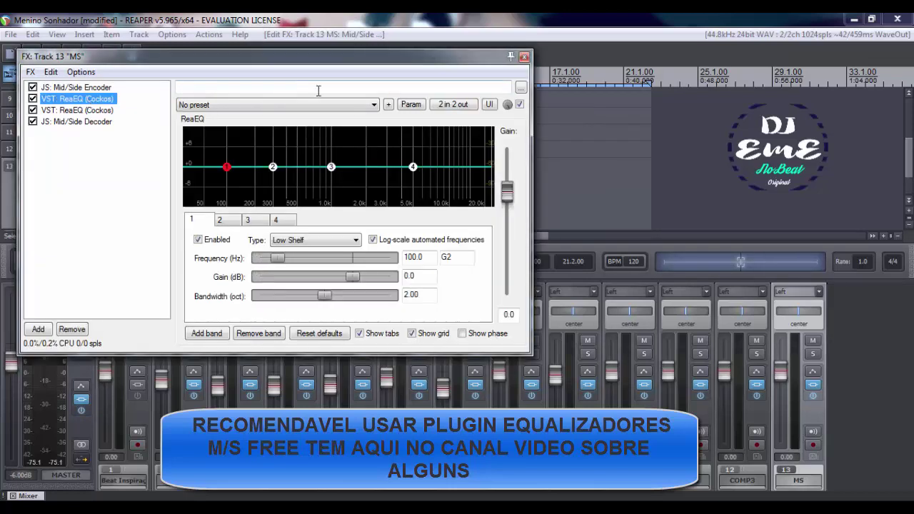
{"action": "left_click", "coordinate": [447, 105]}
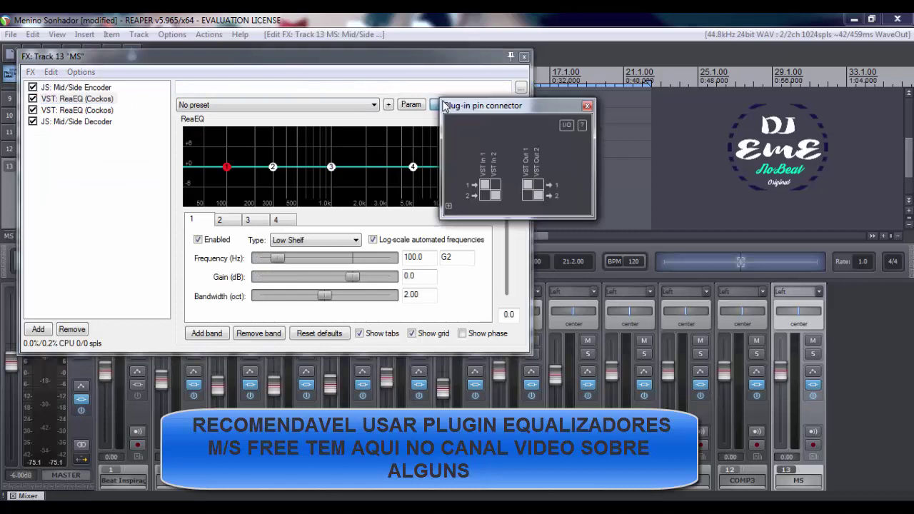
{"action": "left_click", "coordinate": [484, 189]}
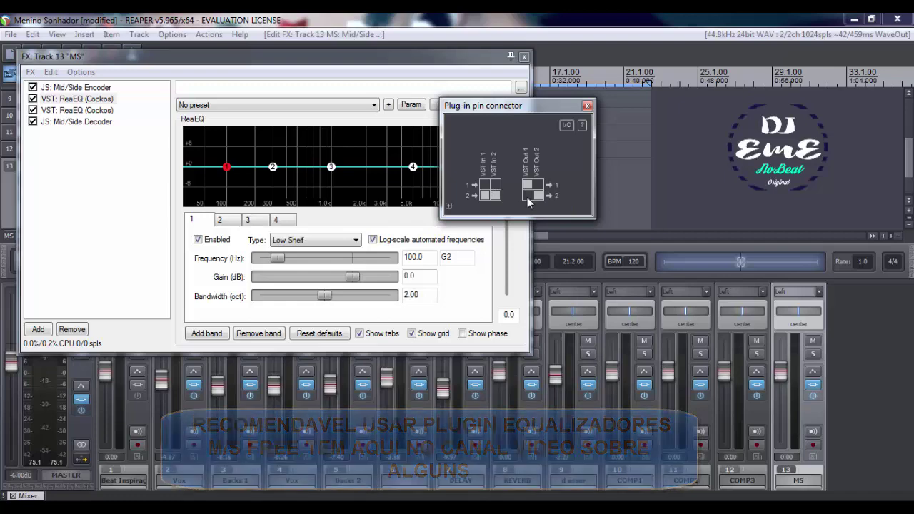
{"action": "left_click", "coordinate": [587, 105]}
- Rename the first ReaEQ instance in the chain as MID
{"action": "right_click", "coordinate": [74, 99]}
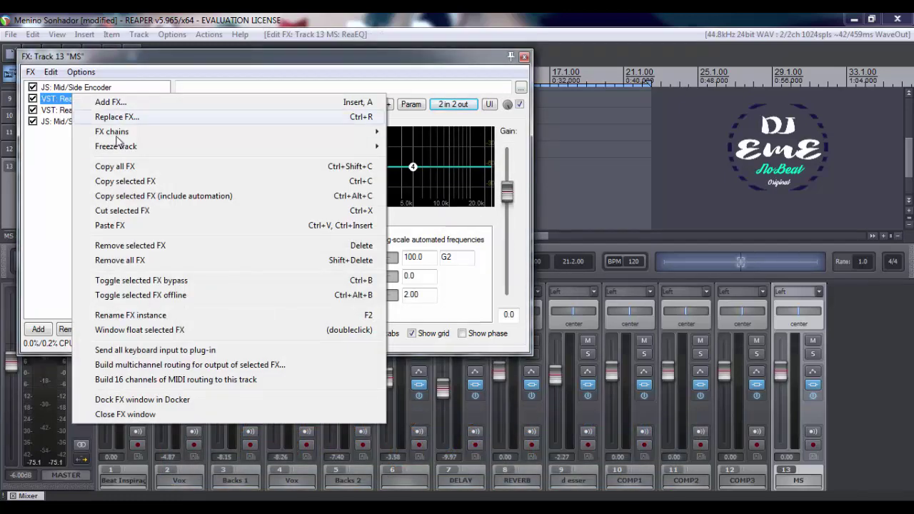
{"action": "left_click", "coordinate": [135, 318]}
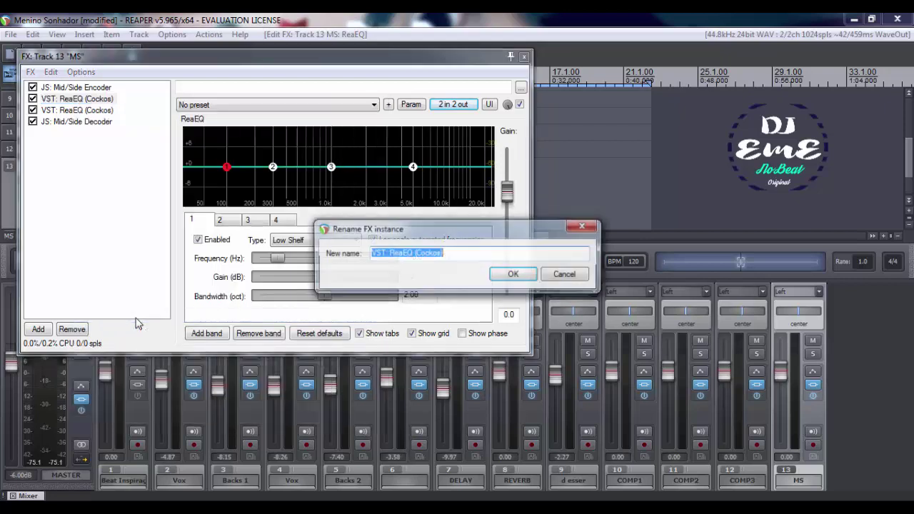
{"action": "type", "text": "MID"}
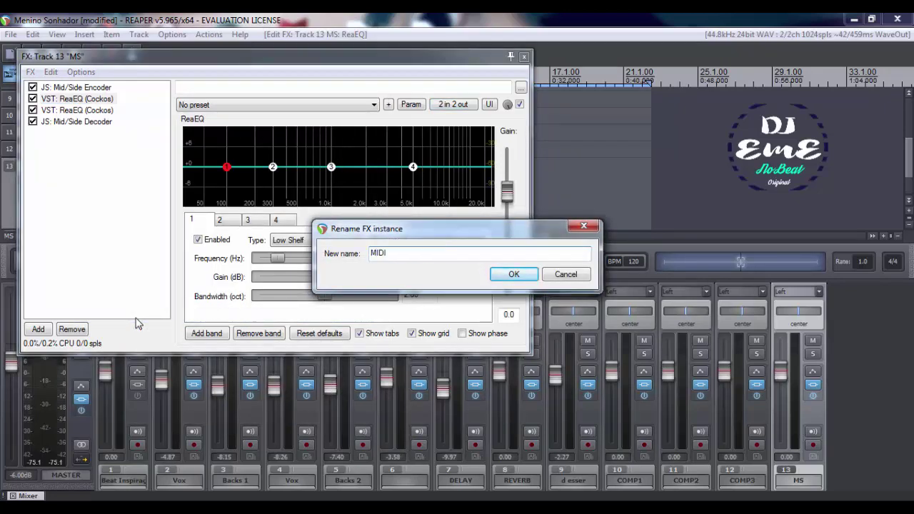
{"action": "key", "text": "Return"}
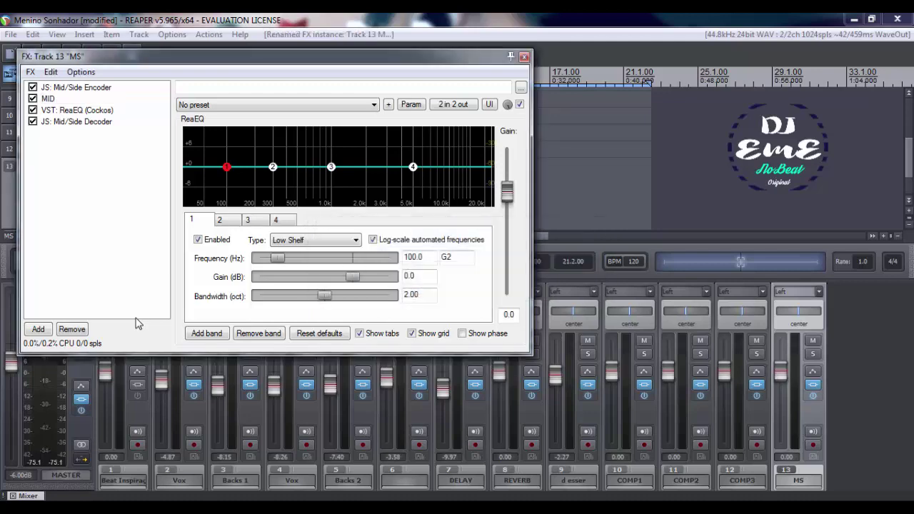
- Rename the second ReaEQ instance in the chain as SID
{"action": "left_click", "coordinate": [88, 110]}
{"action": "right_click", "coordinate": [88, 111]}
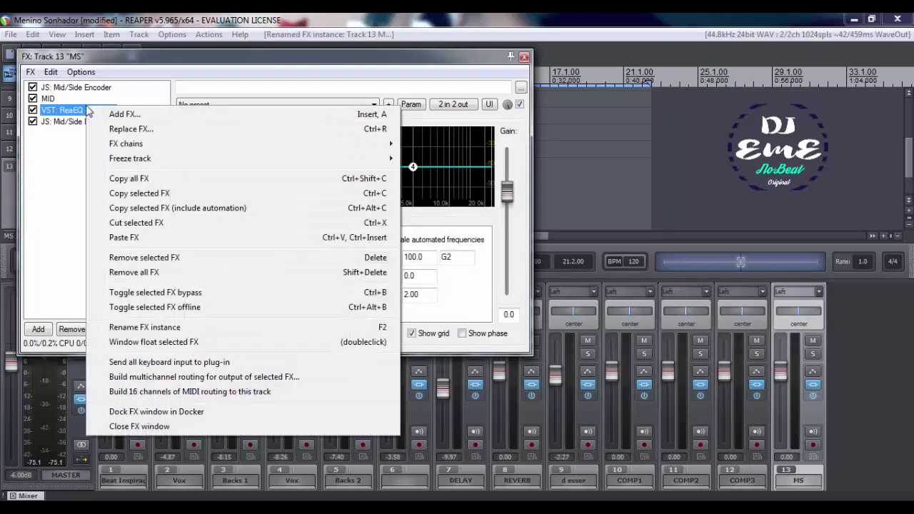
{"action": "left_click", "coordinate": [142, 329]}
{"action": "type", "text": "SID"}
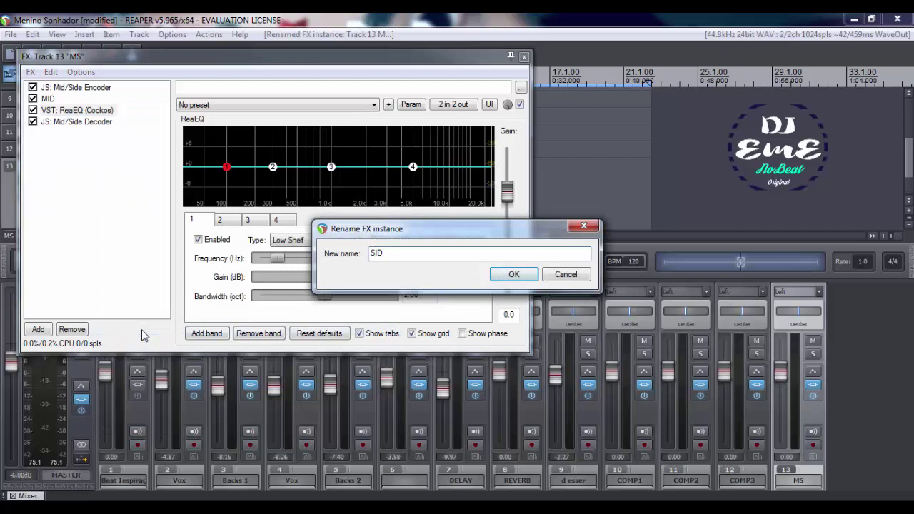
{"action": "key", "text": "Return"}
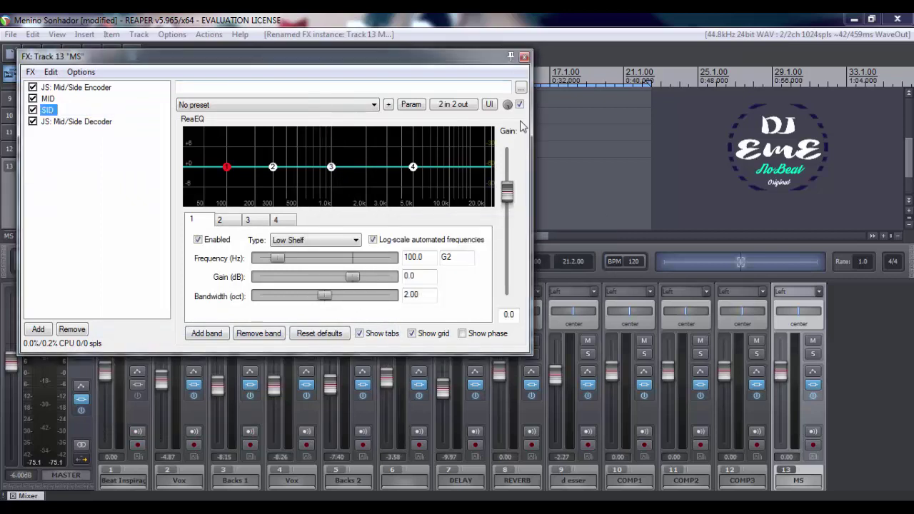
- Reassign the SID equalizer's VST In 1 and VST Out 1 pins to channel 2 instead of channel 1
{"action": "left_click", "coordinate": [455, 105]}
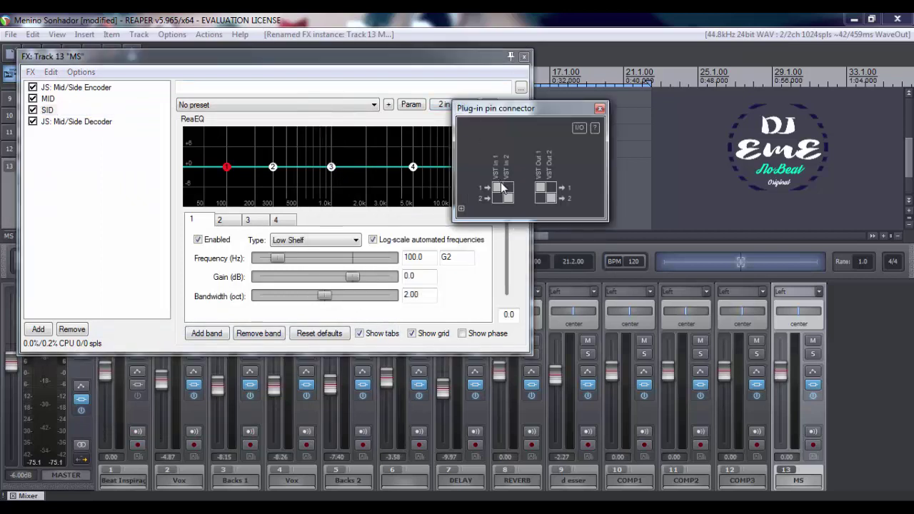
{"action": "left_click", "coordinate": [508, 191]}
{"action": "left_click", "coordinate": [498, 198]}
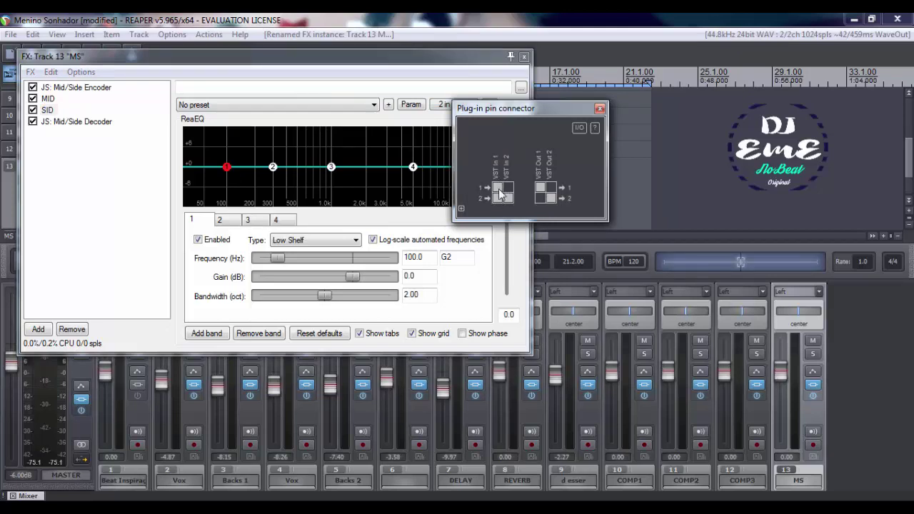
{"action": "left_click", "coordinate": [540, 188]}
{"action": "left_click", "coordinate": [540, 198]}
{"action": "left_click", "coordinate": [600, 108]}
- Reroute the MID equalizer's VST input and output pins to channel 1
{"action": "left_click", "coordinate": [49, 99]}
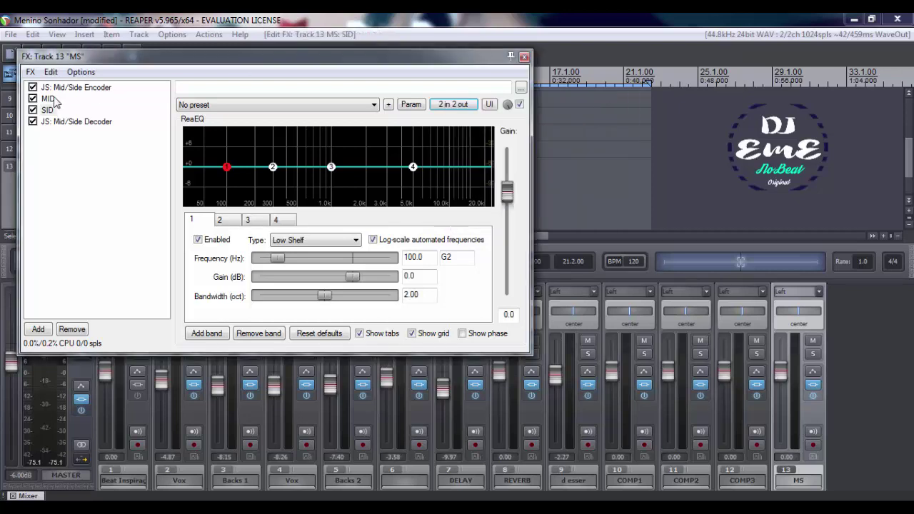
{"action": "left_click", "coordinate": [458, 105]}
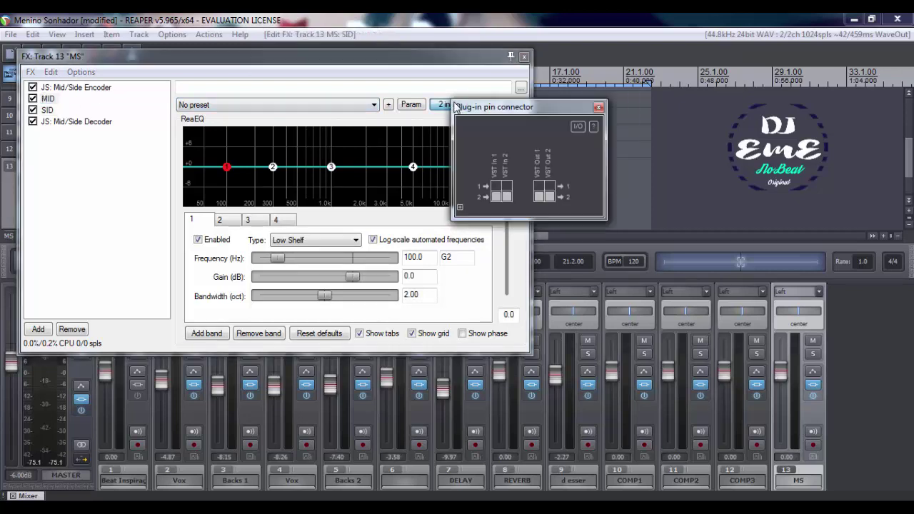
{"action": "left_click", "coordinate": [496, 185]}
{"action": "left_click", "coordinate": [507, 185]}
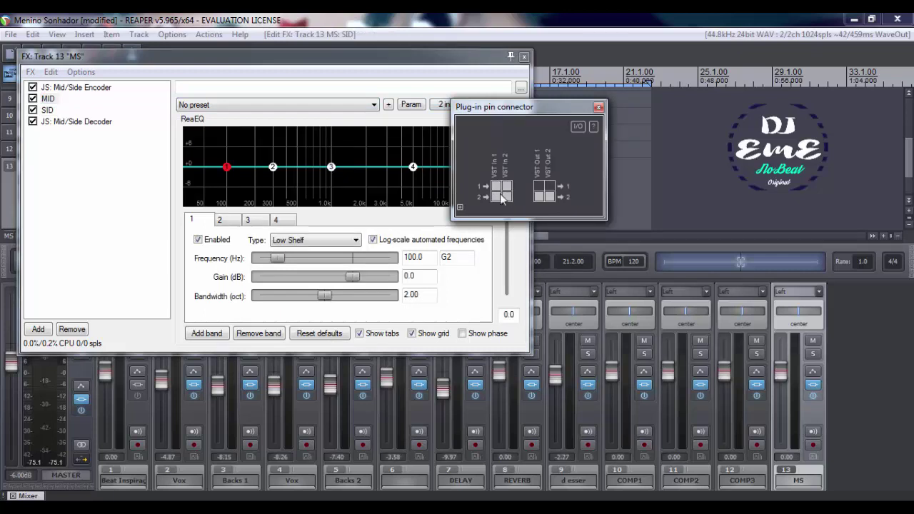
{"action": "left_click", "coordinate": [539, 186]}
{"action": "key", "text": "Escape"}
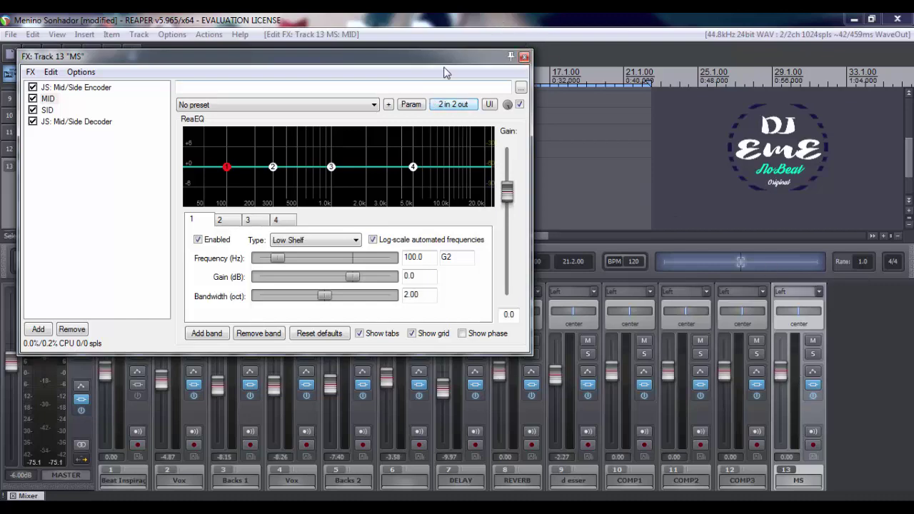
- Open the routing settings of track 13 "MS", moving its effects window out of the way
{"action": "left_click_drag", "start_coordinate": [439, 51], "coordinate": [427, 259]}
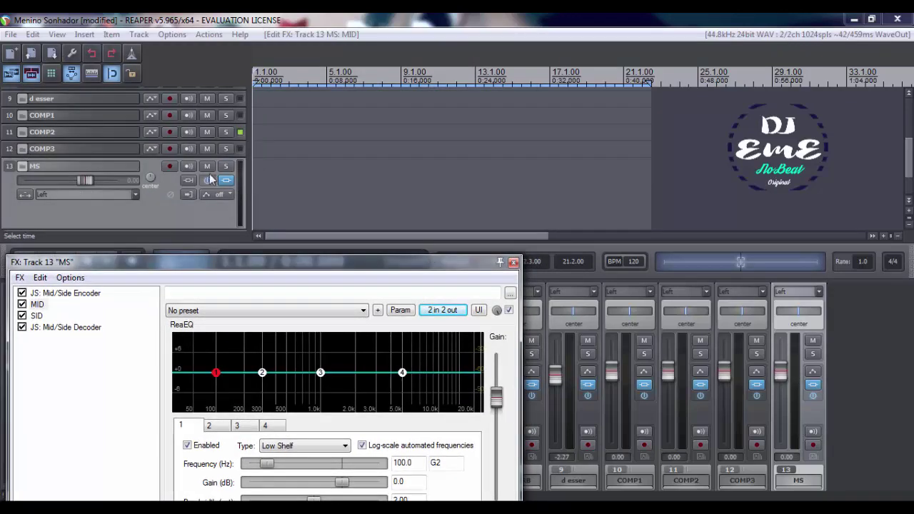
{"action": "left_click", "coordinate": [34, 194]}
{"action": "left_click", "coordinate": [503, 248]}
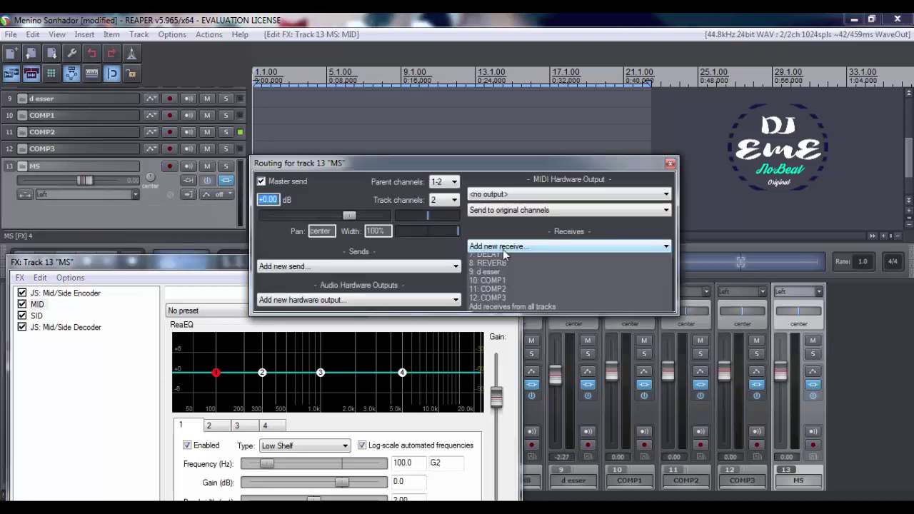
{"action": "left_click", "coordinate": [542, 272]}
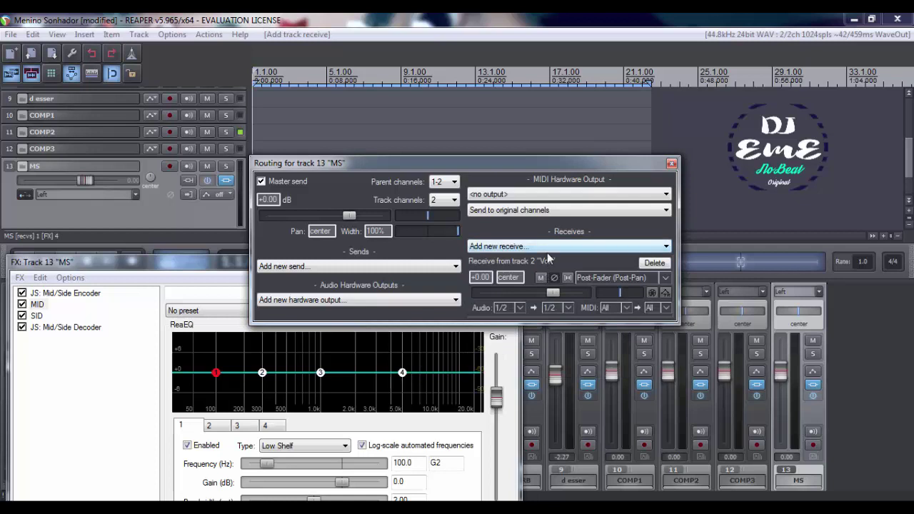
{"action": "left_click", "coordinate": [654, 263]}
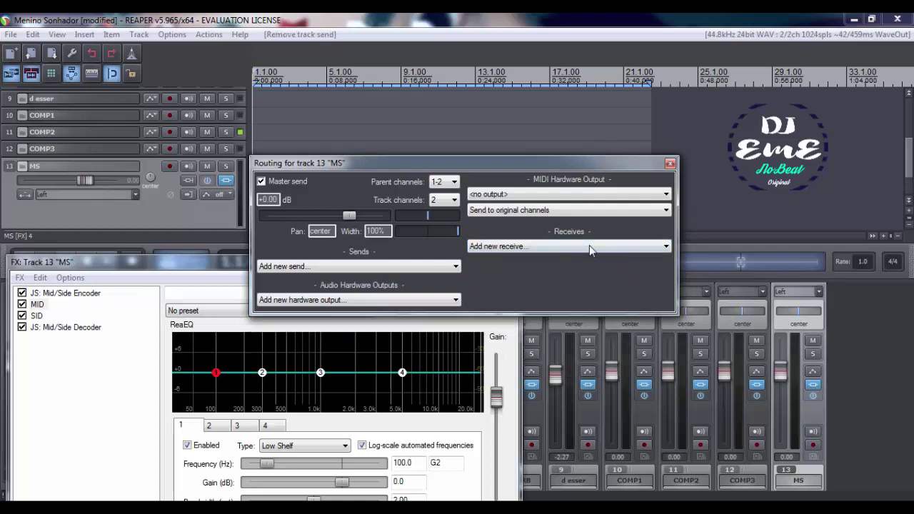
- Add a receive from track 1 "Beat Inspiração RNB" to the MS track and set its mode to Pre-Fader (Post-FX)
{"action": "left_click", "coordinate": [589, 246]}
{"action": "left_click", "coordinate": [585, 268]}
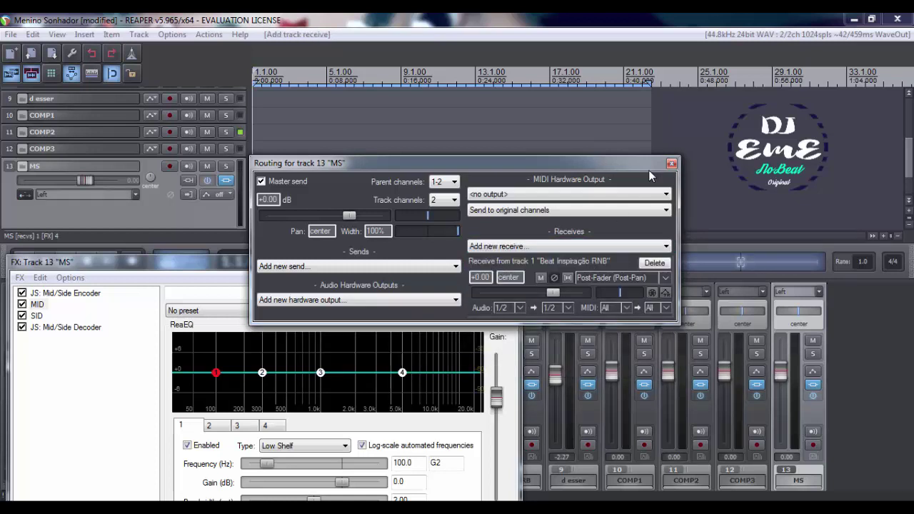
{"action": "left_click", "coordinate": [620, 281]}
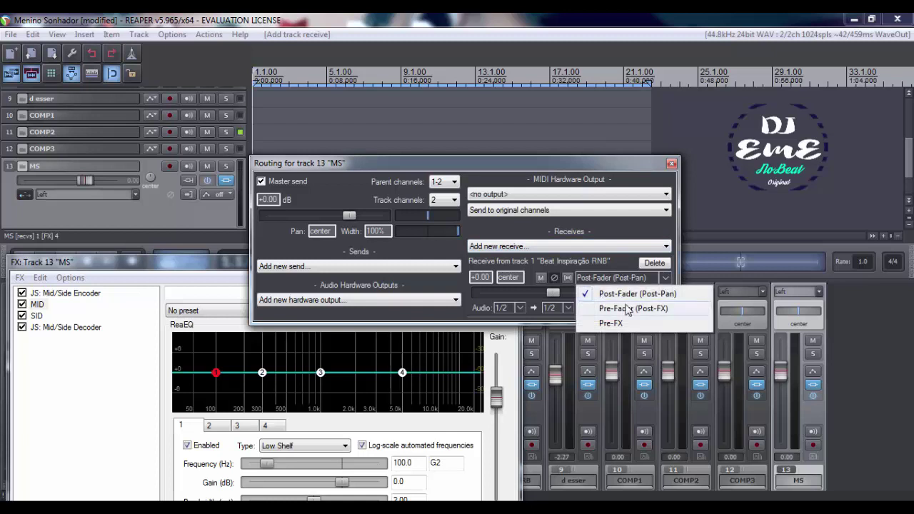
{"action": "left_click", "coordinate": [620, 301]}
{"action": "left_click", "coordinate": [672, 166]}
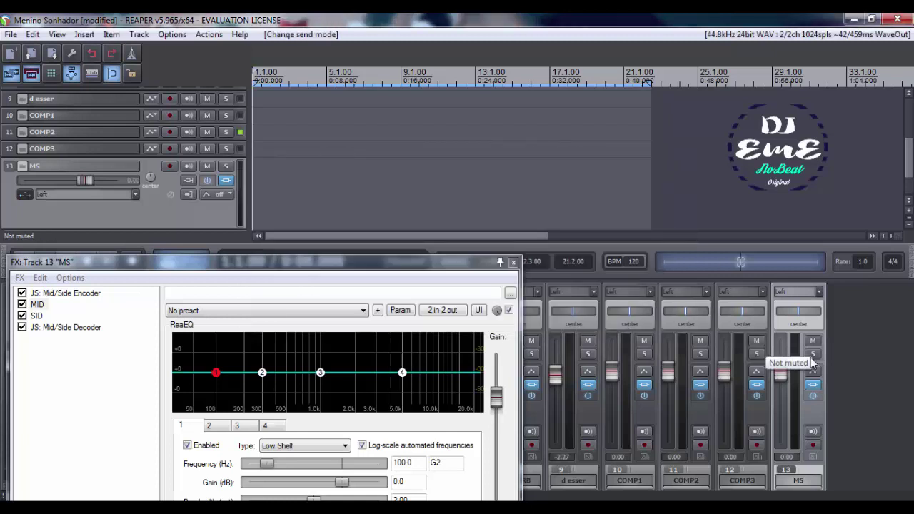
- Solo the MS track and start playback with its whole effects window in view
{"action": "left_click", "coordinate": [814, 355]}
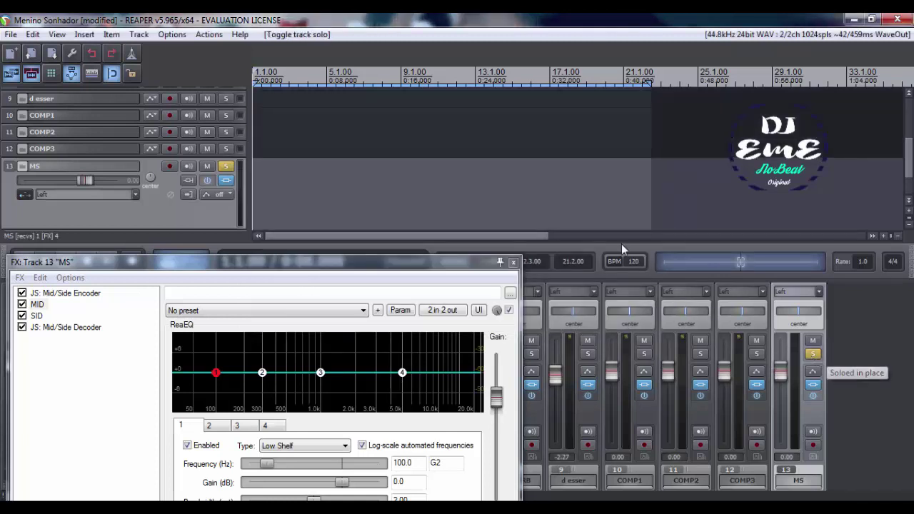
{"action": "key", "text": "space"}
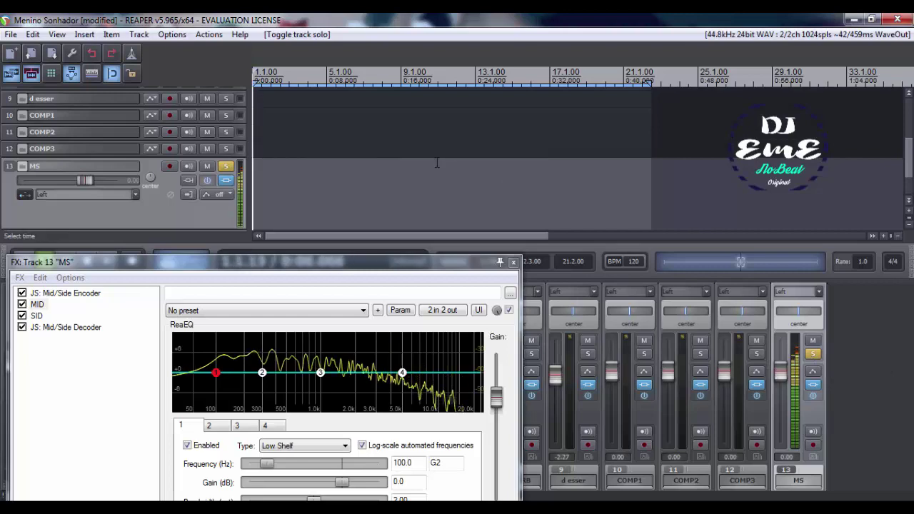
{"action": "left_click_drag", "start_coordinate": [362, 263], "coordinate": [448, 111]}
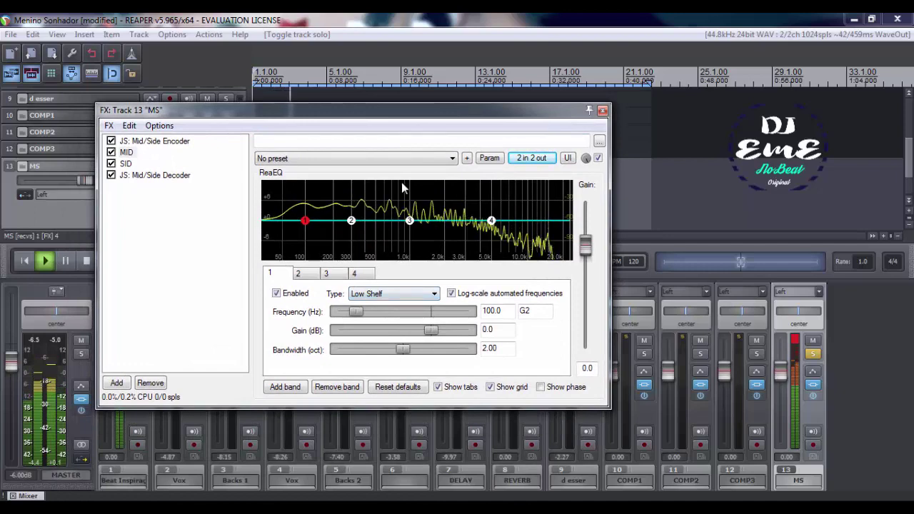
- Change band 4 of the MID equalizer to a Low Pass at about 2142 Hz with -6.6 dB gain
{"action": "mouse_move", "coordinate": [491, 223]}
{"action": "left_click_drag", "start_coordinate": [491, 223], "coordinate": [483, 243]}
{"action": "left_click", "coordinate": [371, 295]}
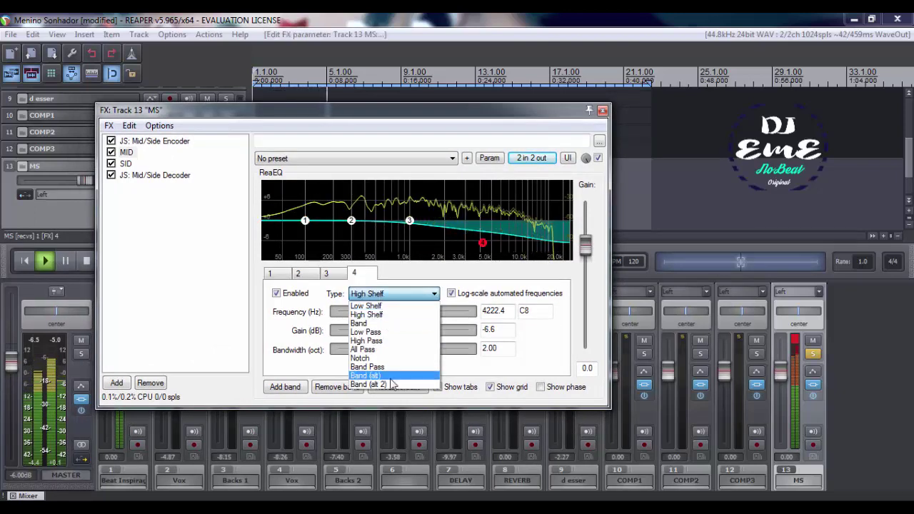
{"action": "left_click", "coordinate": [396, 333]}
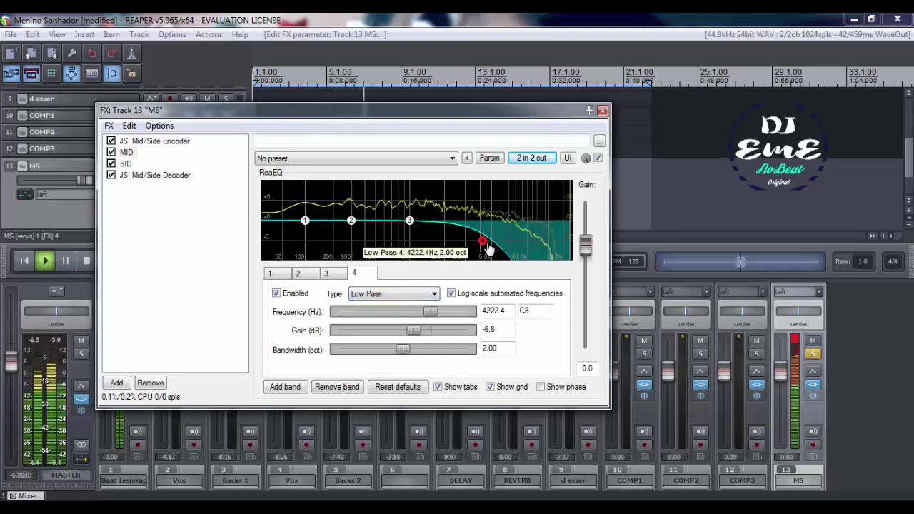
{"action": "left_click_drag", "start_coordinate": [482, 243], "coordinate": [454, 226]}
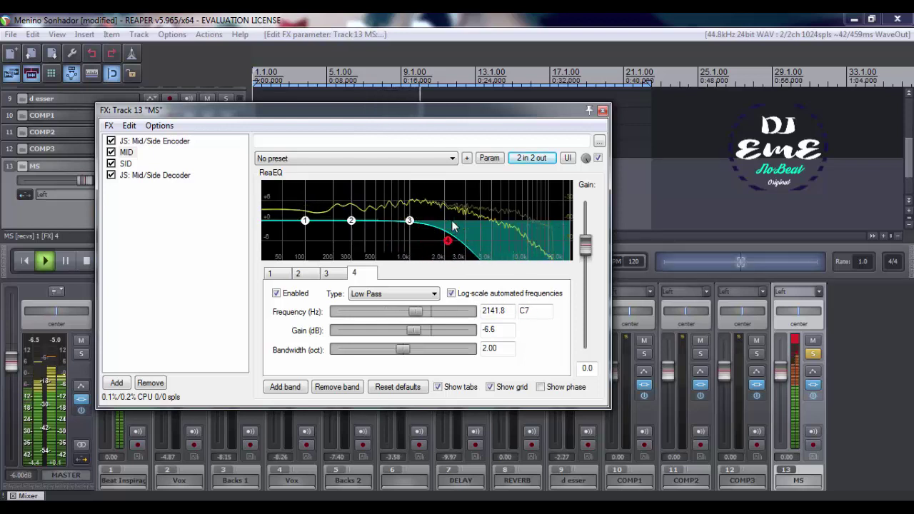
- On the SID equalizer, make band 1 a High Pass with a raised cutoff and boost band 4 about 3.0 dB at 9688 Hz
{"action": "left_click", "coordinate": [127, 164]}
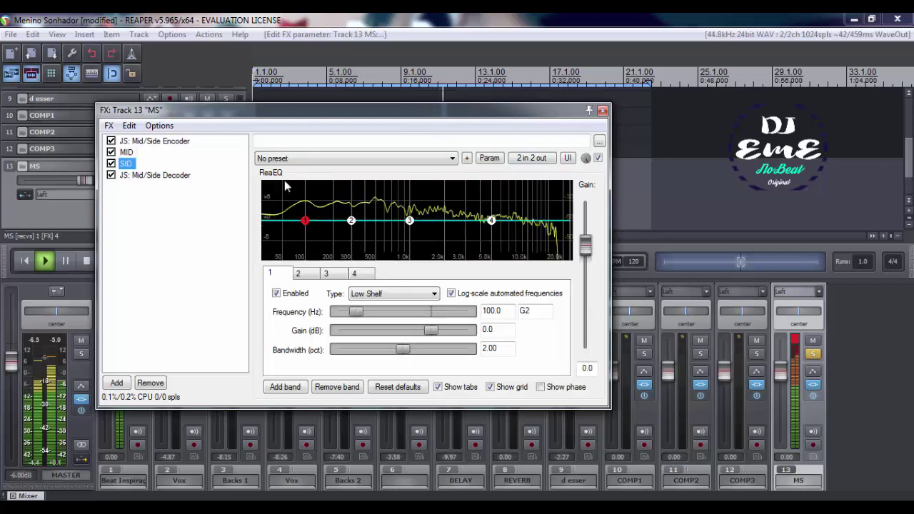
{"action": "left_click", "coordinate": [389, 293]}
{"action": "left_click", "coordinate": [367, 340]}
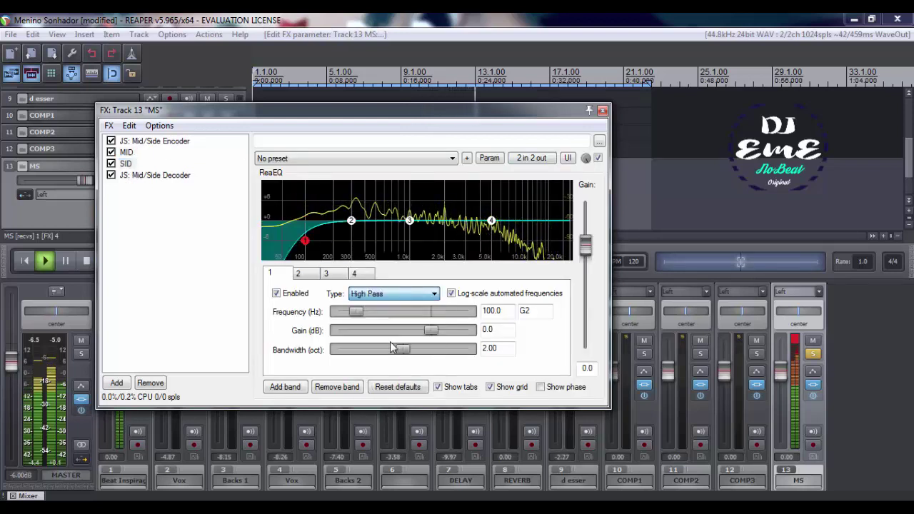
{"action": "left_click_drag", "start_coordinate": [308, 246], "coordinate": [436, 240]}
{"action": "left_click_drag", "start_coordinate": [437, 238], "coordinate": [525, 213]}
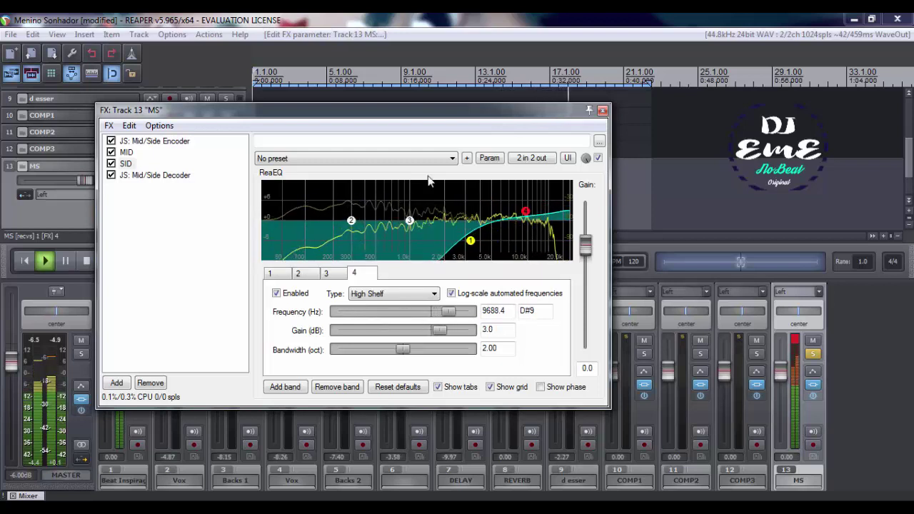
{"action": "key", "text": "space"}
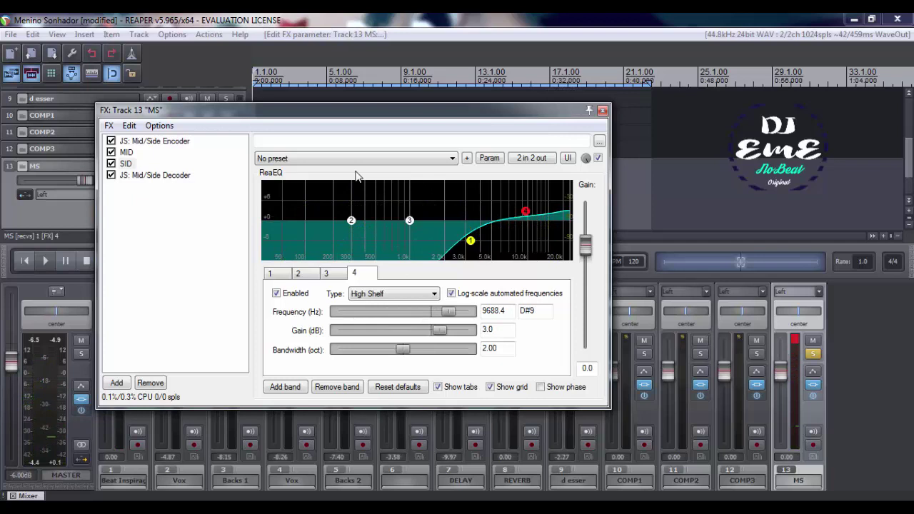
{"action": "key", "text": "Insert"}
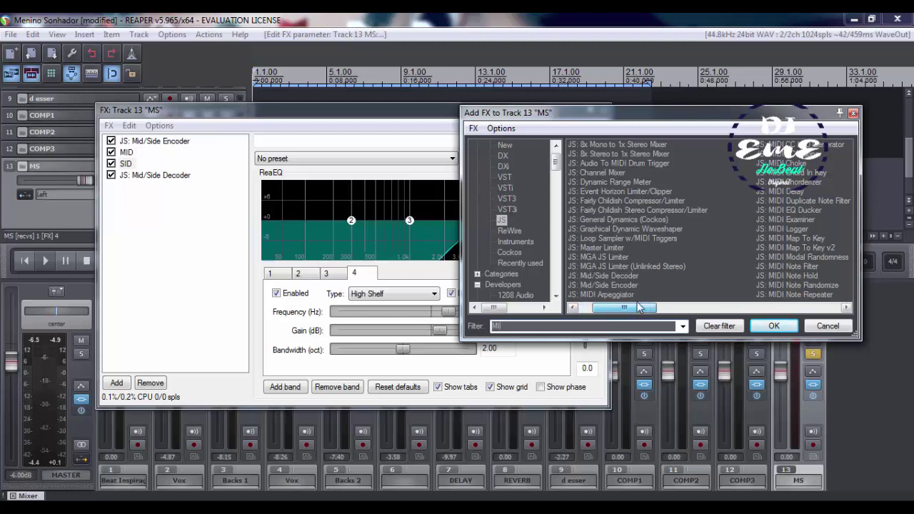
{"action": "left_click_drag", "start_coordinate": [650, 305], "coordinate": [722, 306]}
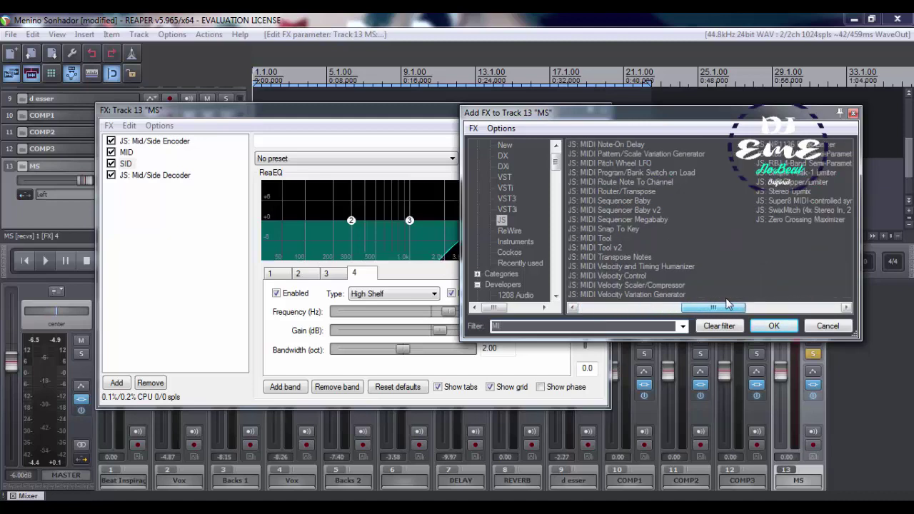
{"action": "key", "text": "Escape"}
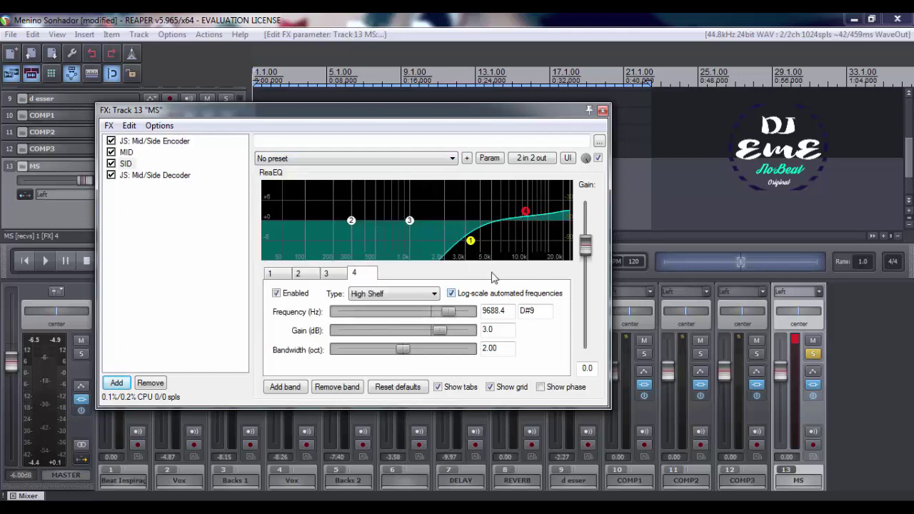
- Lower the SID equalizer's High Pass cutoff to about 1906 Hz and resume playback with the MID equalizer displayed
{"action": "left_click_drag", "start_coordinate": [476, 236], "coordinate": [445, 242]}
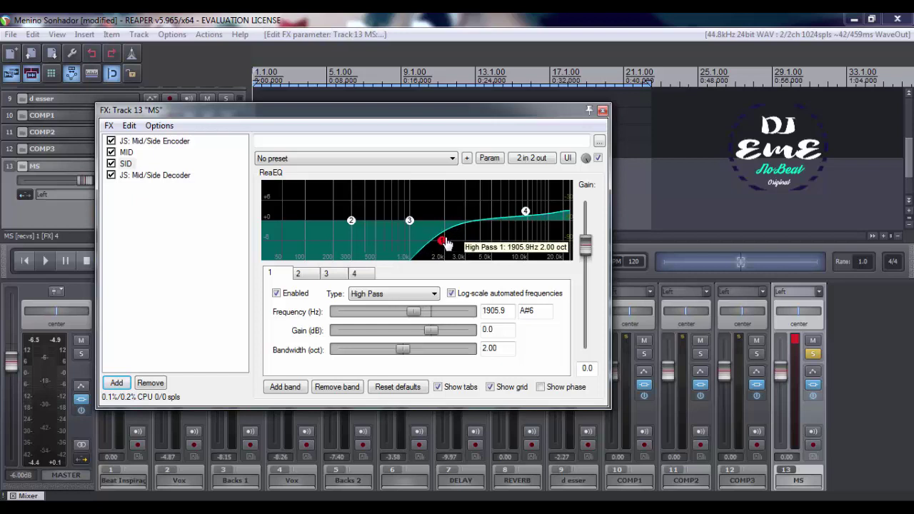
{"action": "left_click", "coordinate": [126, 153]}
{"action": "key", "text": "space"}
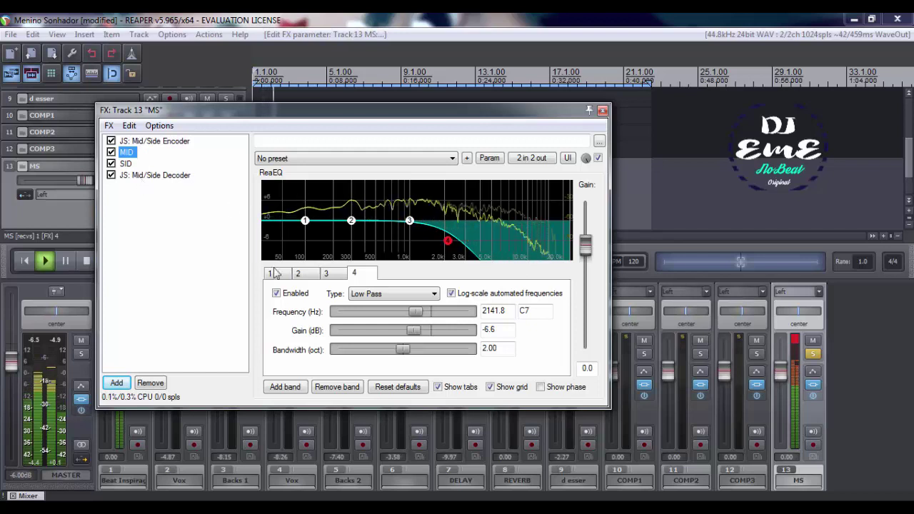
- Show the phase on the MID equalizer and lower bands 3 and 2, taking band 2 to about -6.2 dB at 304 Hz
{"action": "left_click", "coordinate": [541, 387]}
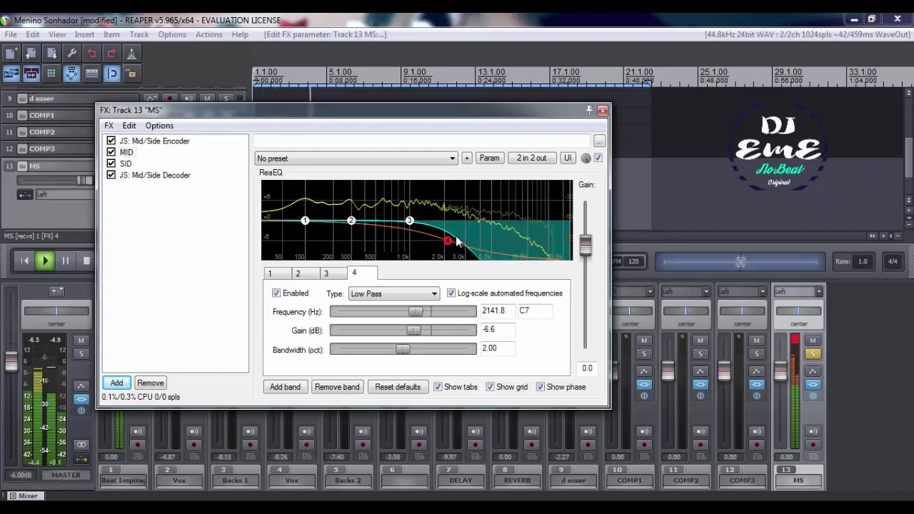
{"action": "left_click_drag", "start_coordinate": [410, 221], "coordinate": [412, 241]}
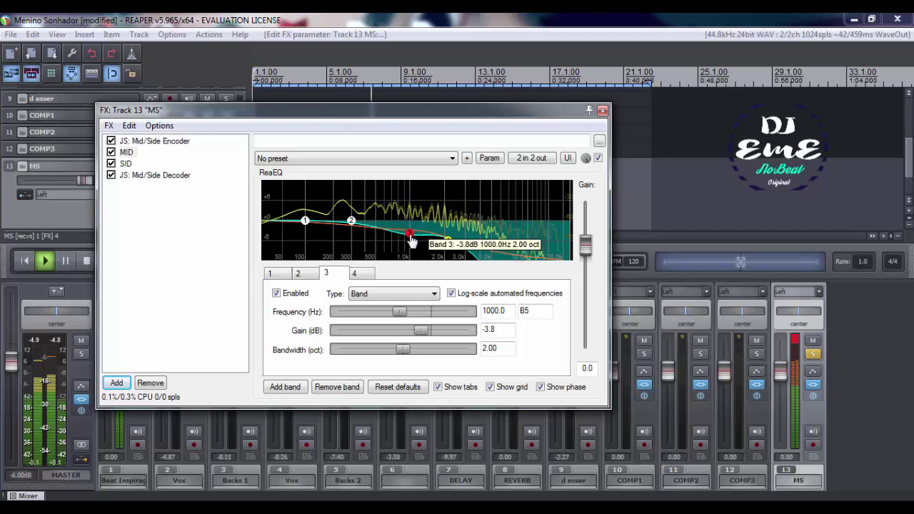
{"action": "left_click", "coordinate": [352, 221]}
{"action": "left_click_drag", "start_coordinate": [353, 222], "coordinate": [354, 244]}
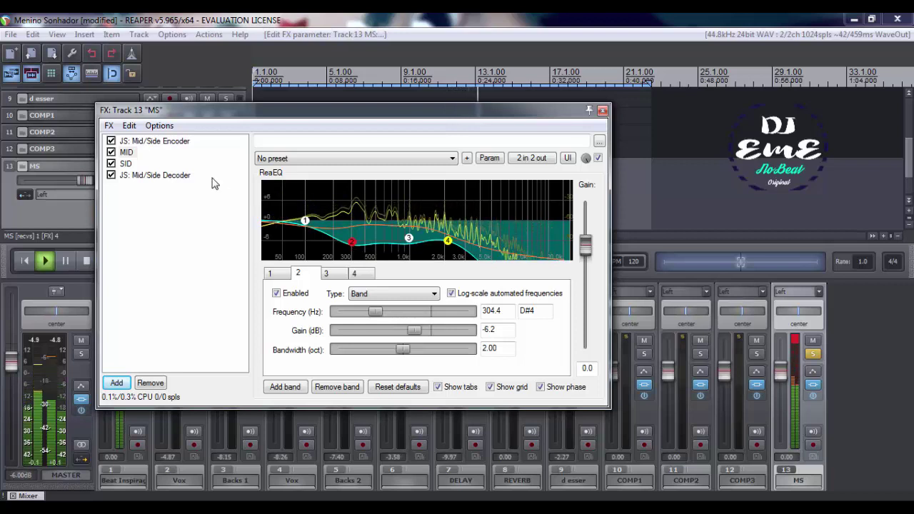
- On the SID equalizer, lower the band 1 High Pass cutoff and move band 3 to about 3637 Hz at -3.8 dB
{"action": "left_click", "coordinate": [126, 163]}
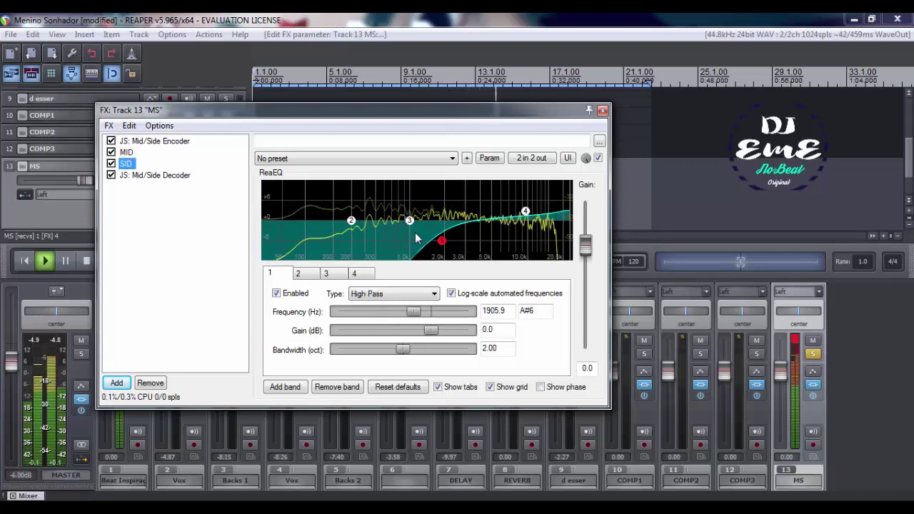
{"action": "left_click_drag", "start_coordinate": [441, 243], "coordinate": [469, 206]}
{"action": "left_click_drag", "start_coordinate": [469, 238], "coordinate": [544, 236]}
{"action": "left_click", "coordinate": [656, 240]}
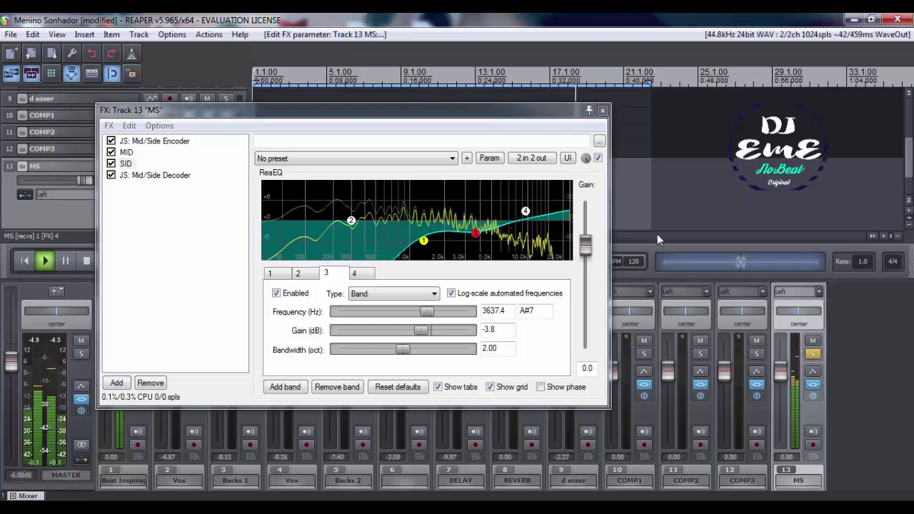
- Close the effects window, unsolo the MS track, and lower its volume to about -12.0 dB during restarted playback
{"action": "left_click", "coordinate": [603, 110]}
{"action": "left_click", "coordinate": [812, 354]}
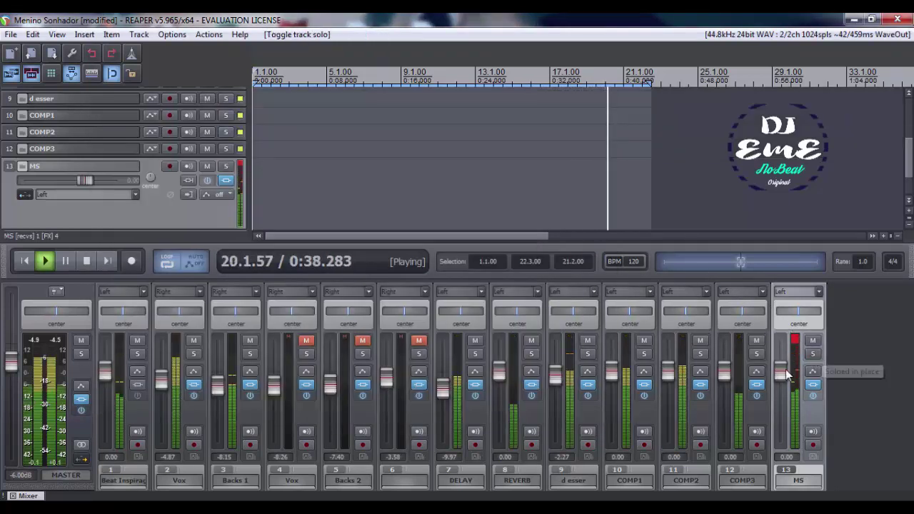
{"action": "key", "text": "space"}
{"action": "key", "text": "space"}
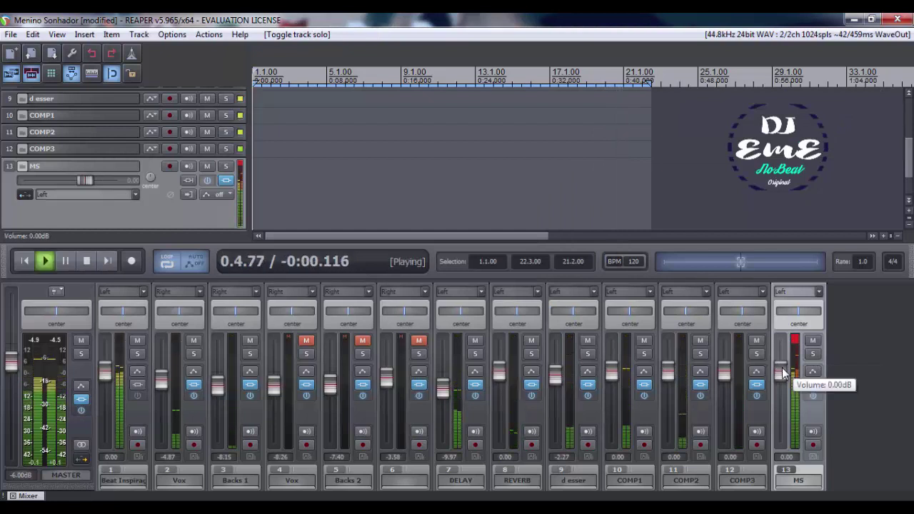
{"action": "left_click_drag", "start_coordinate": [784, 373], "coordinate": [784, 391]}
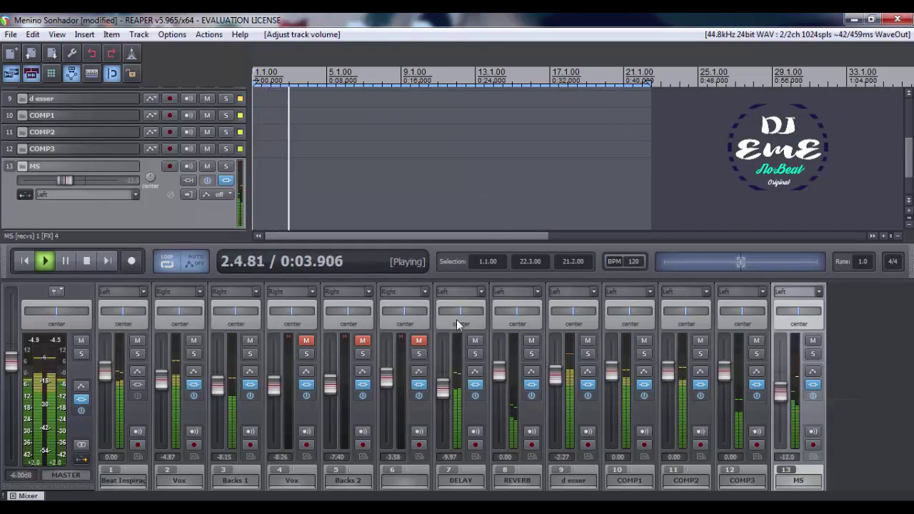
- Mute track 2 "Vox" and track 3 "Backs 1", and raise the MS track's volume to about -9.08 dB before stopping playback
{"action": "left_click", "coordinate": [193, 340]}
{"action": "left_click", "coordinate": [250, 340]}
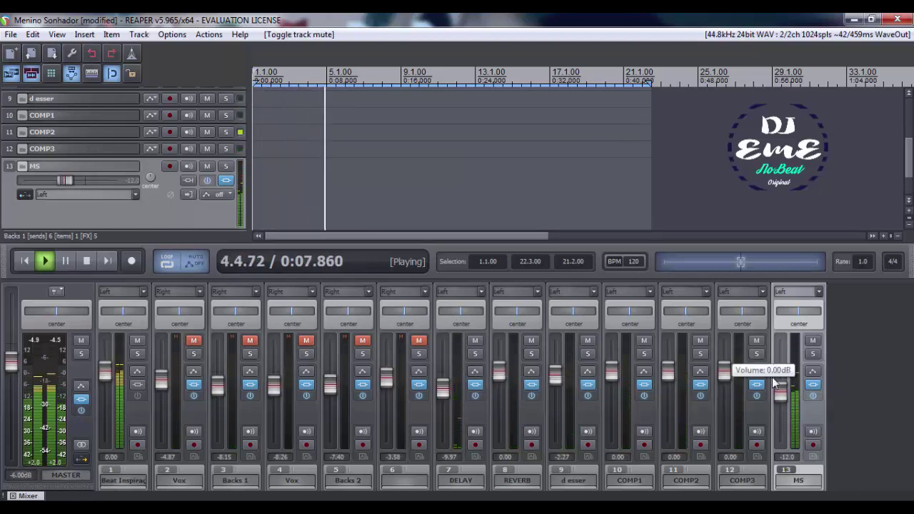
{"action": "scroll", "coordinate": [781, 398], "scroll_direction": "up", "scroll_amount": 4}
{"action": "scroll", "coordinate": [781, 398], "scroll_direction": "up", "scroll_amount": 1}
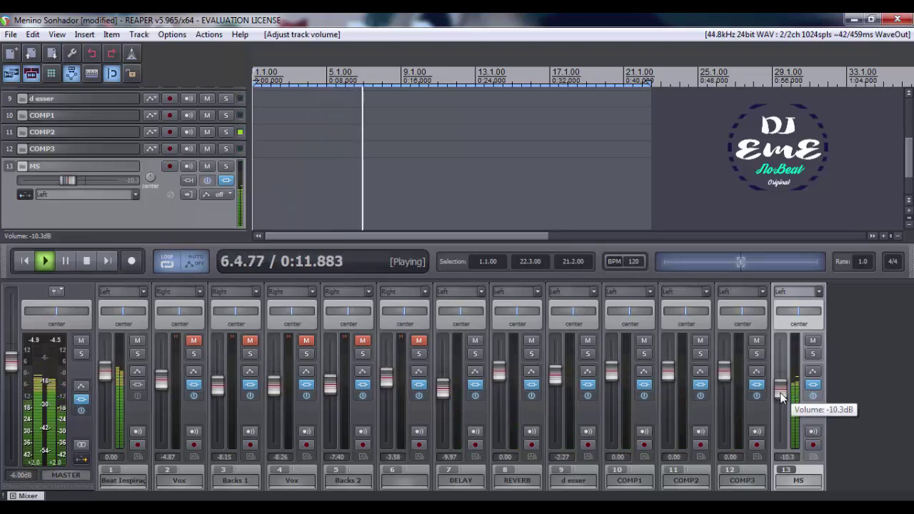
{"action": "scroll", "coordinate": [781, 398], "scroll_direction": "up", "scroll_amount": 3}
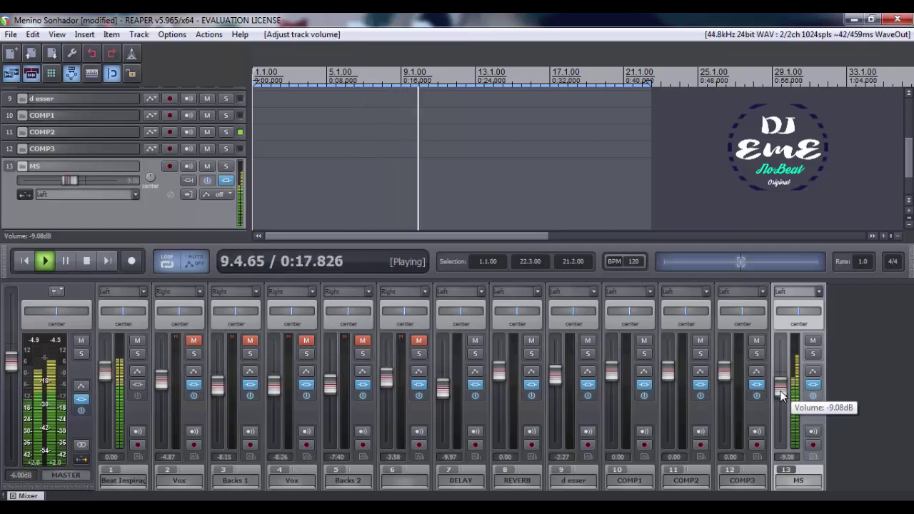
{"action": "key", "text": "space"}
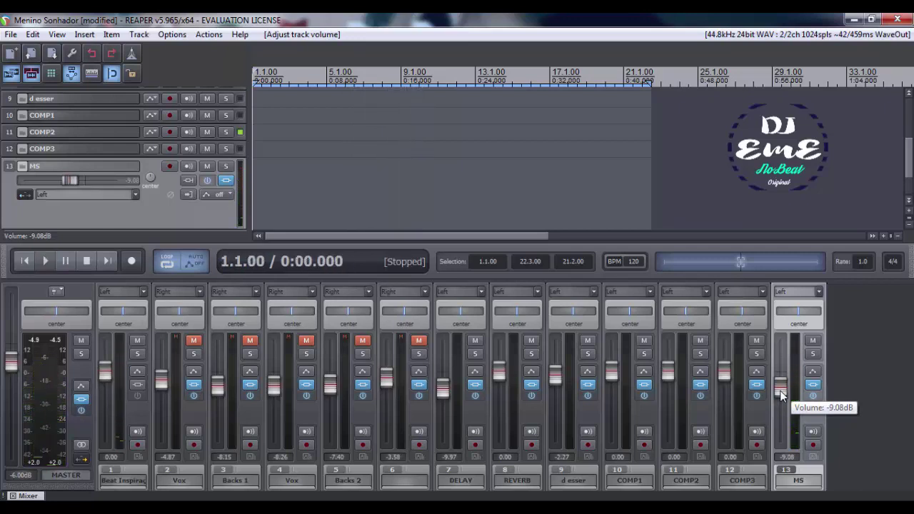